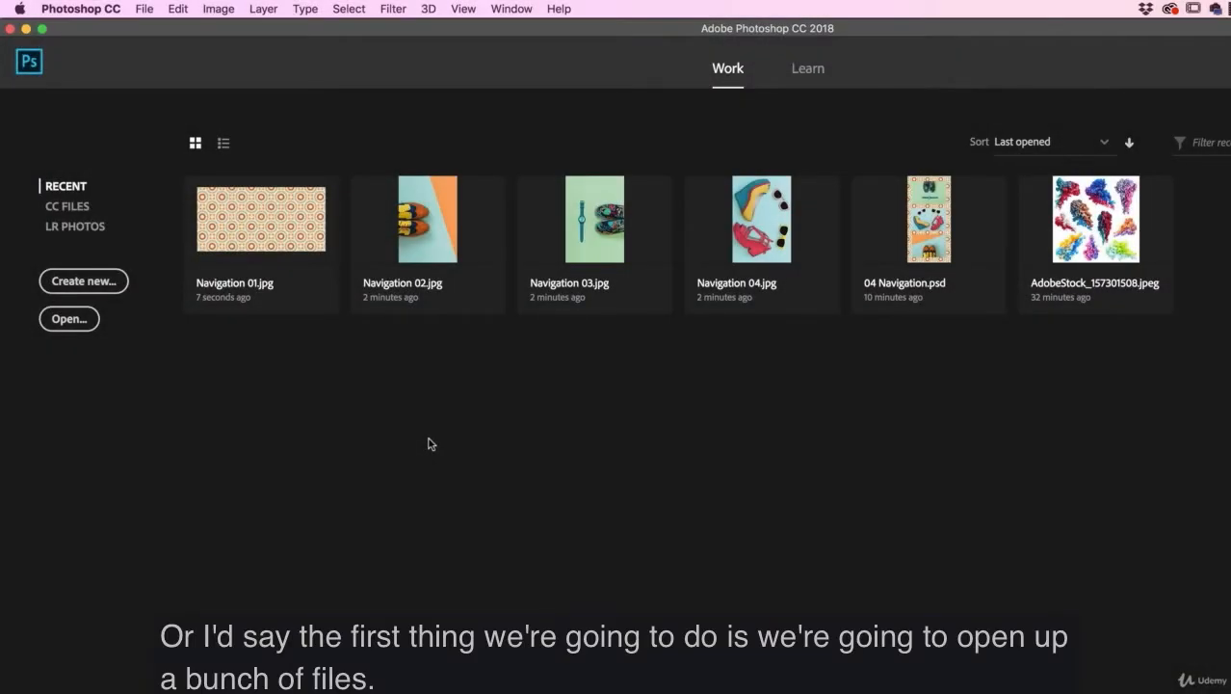
Step: Open Navigation 01.jpg through Navigation 04.jpg together from the 01 Layers folder in Exercise Files
left_click(147, 9)
left_click(169, 46)
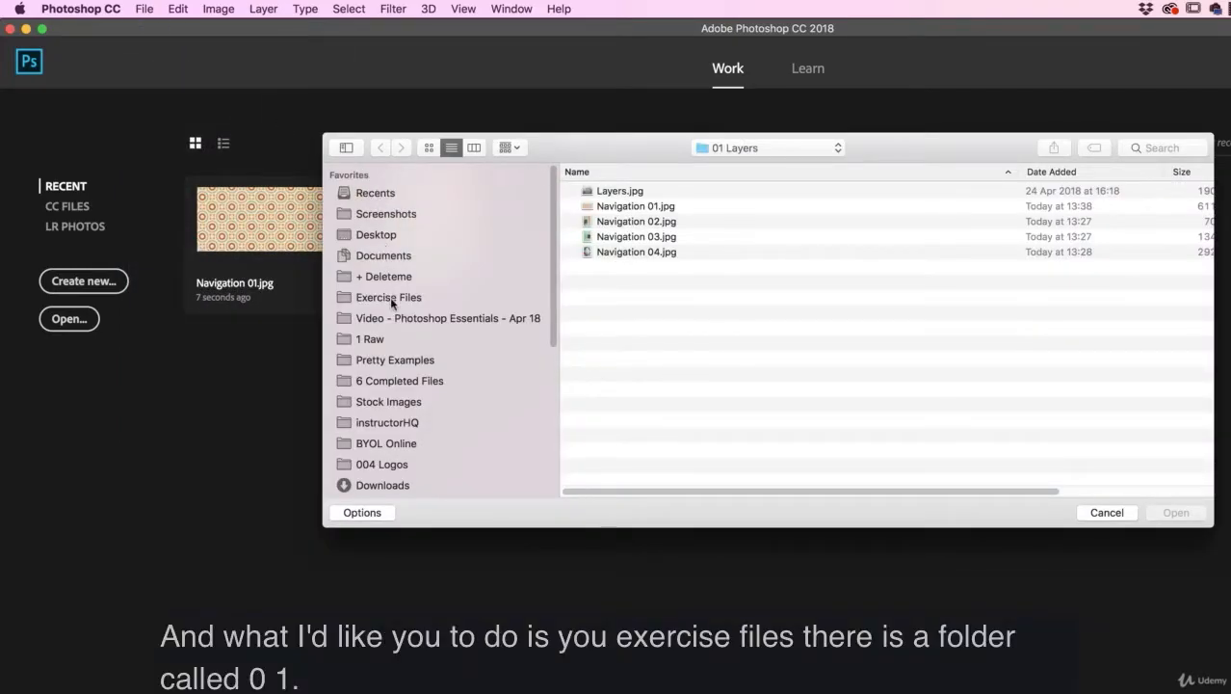
left_click(392, 299)
left_click(569, 191)
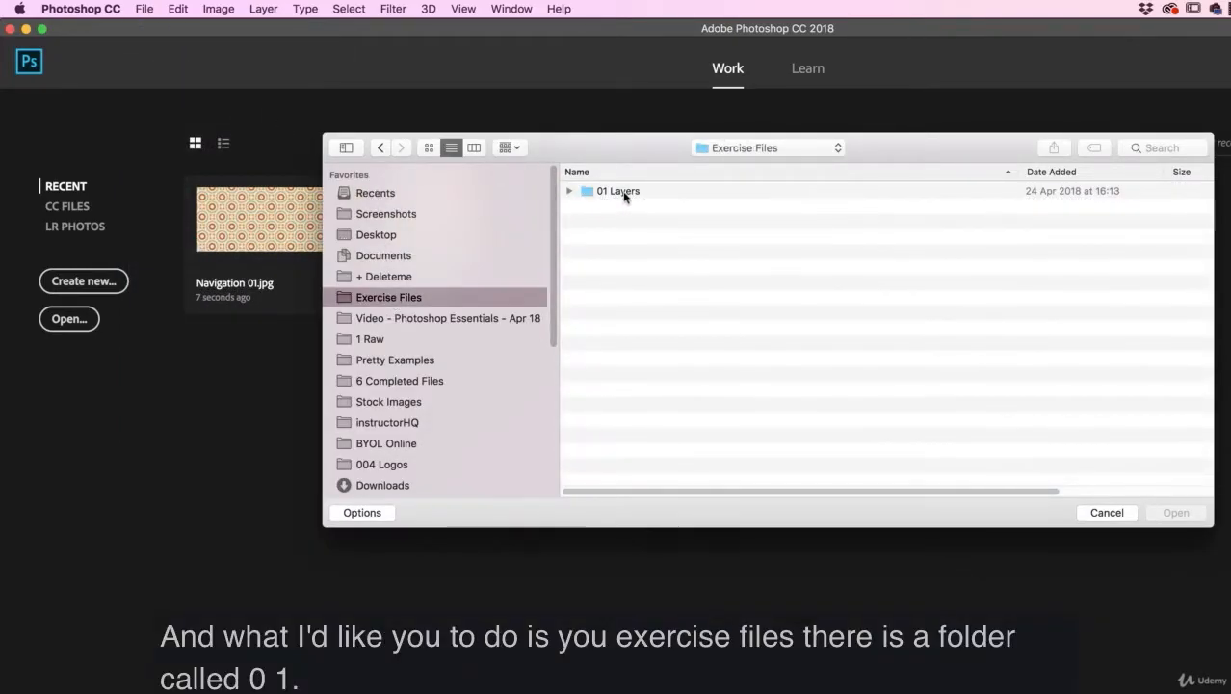
left_click(624, 193)
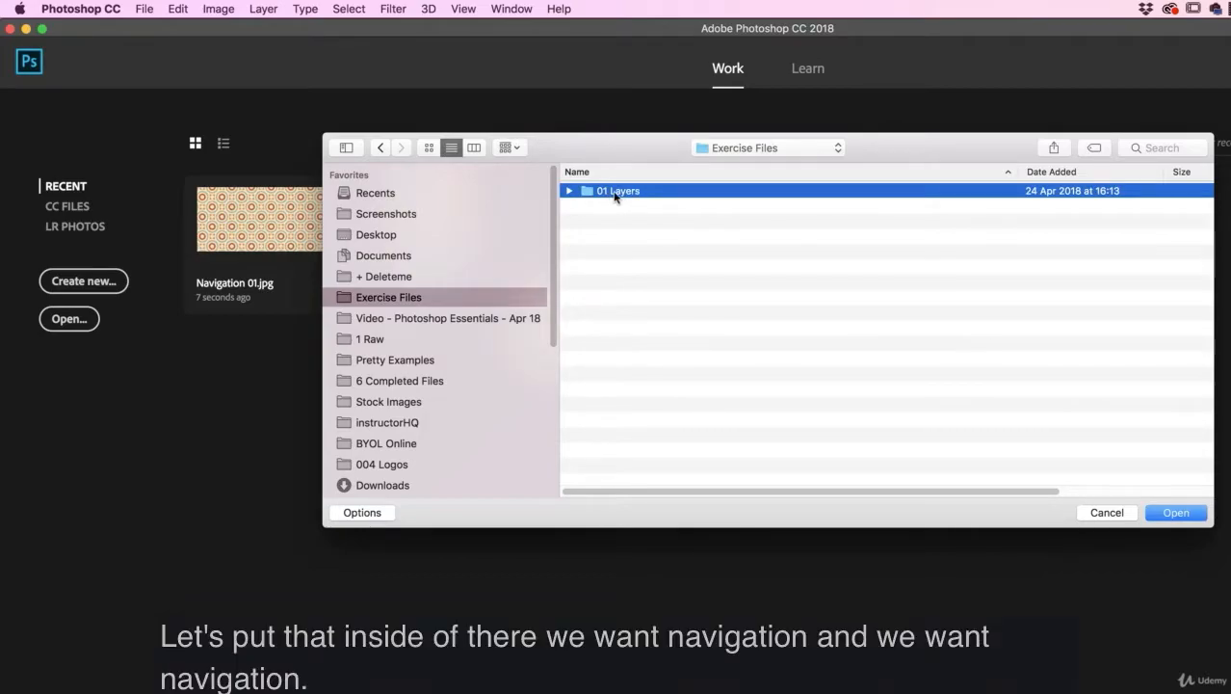
double_click(615, 196)
left_click(617, 210)
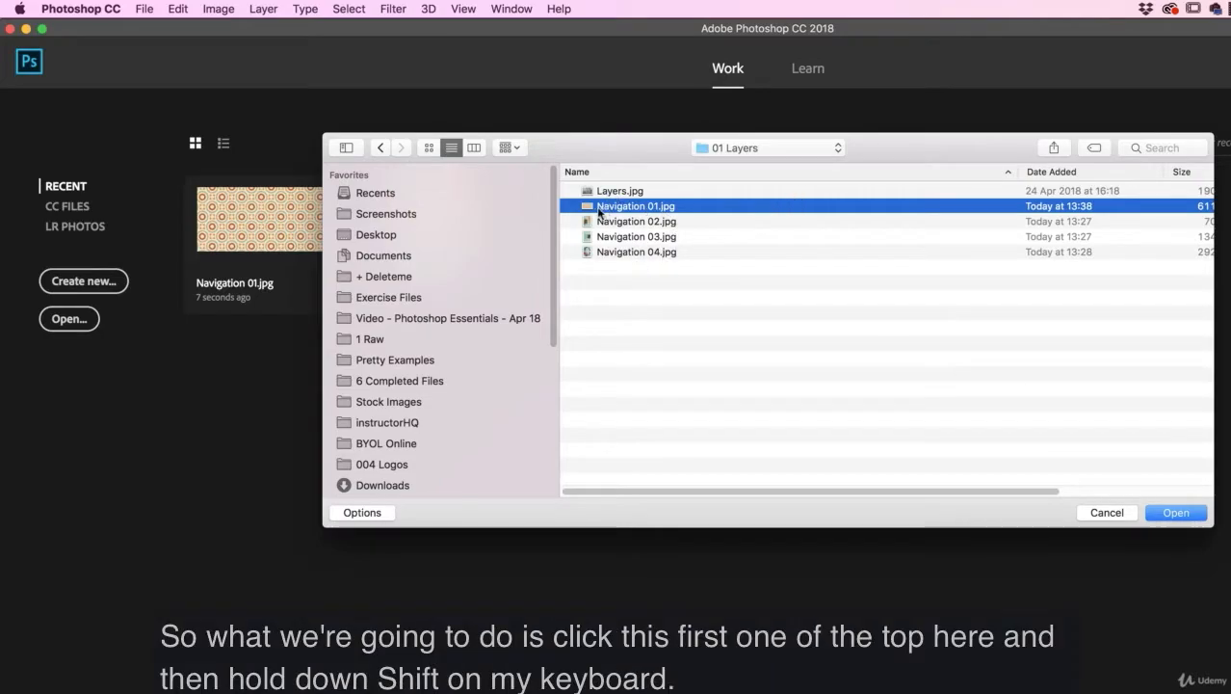
left_click(655, 253, "shift")
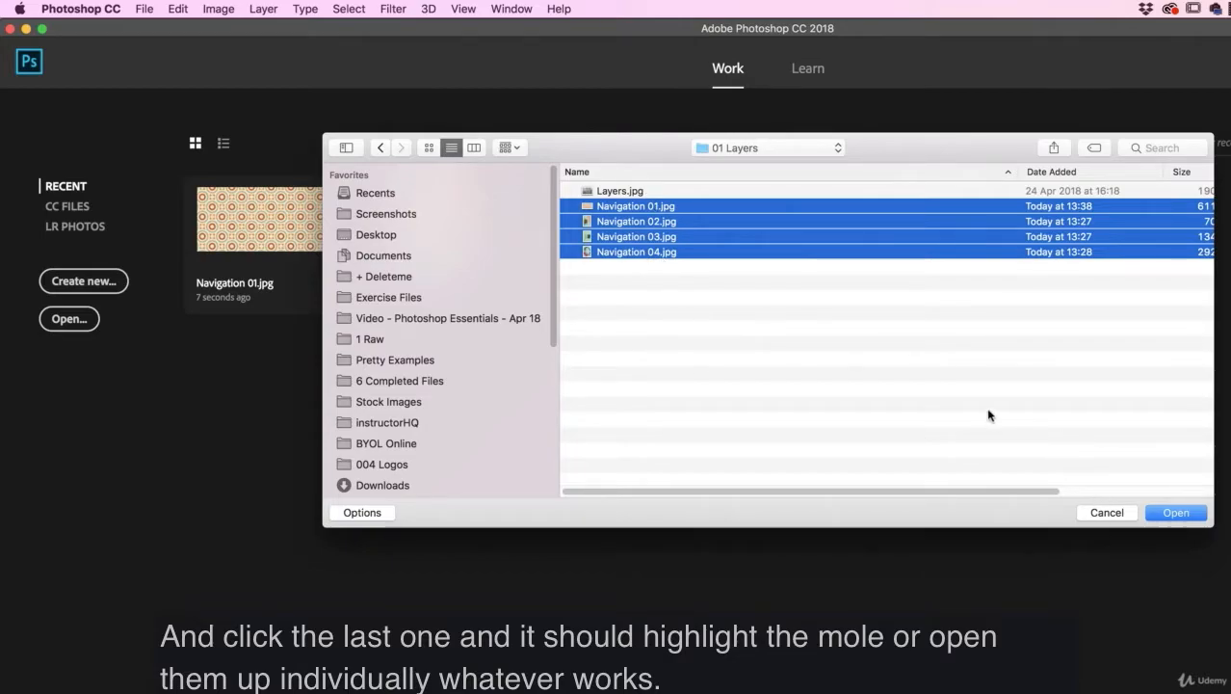
left_click(1175, 511)
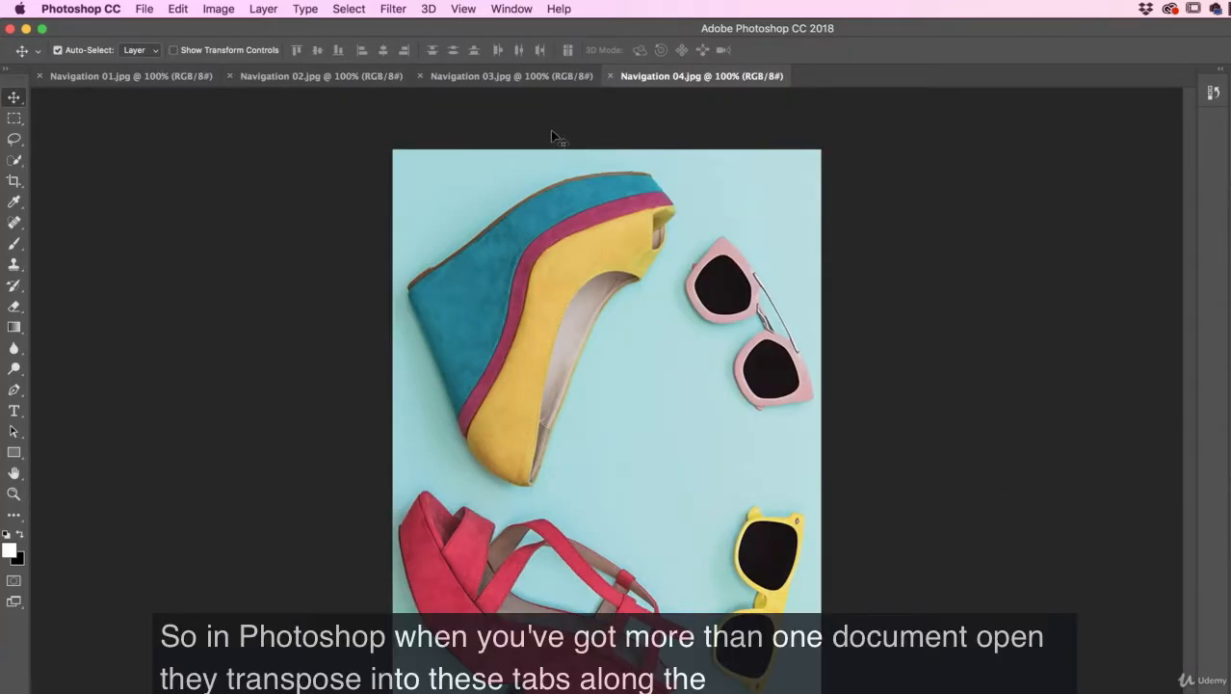
Step: Look through the four open Navigation documents, finishing on the circle-patterned Navigation 01.jpg
left_click(517, 77)
left_click(360, 77)
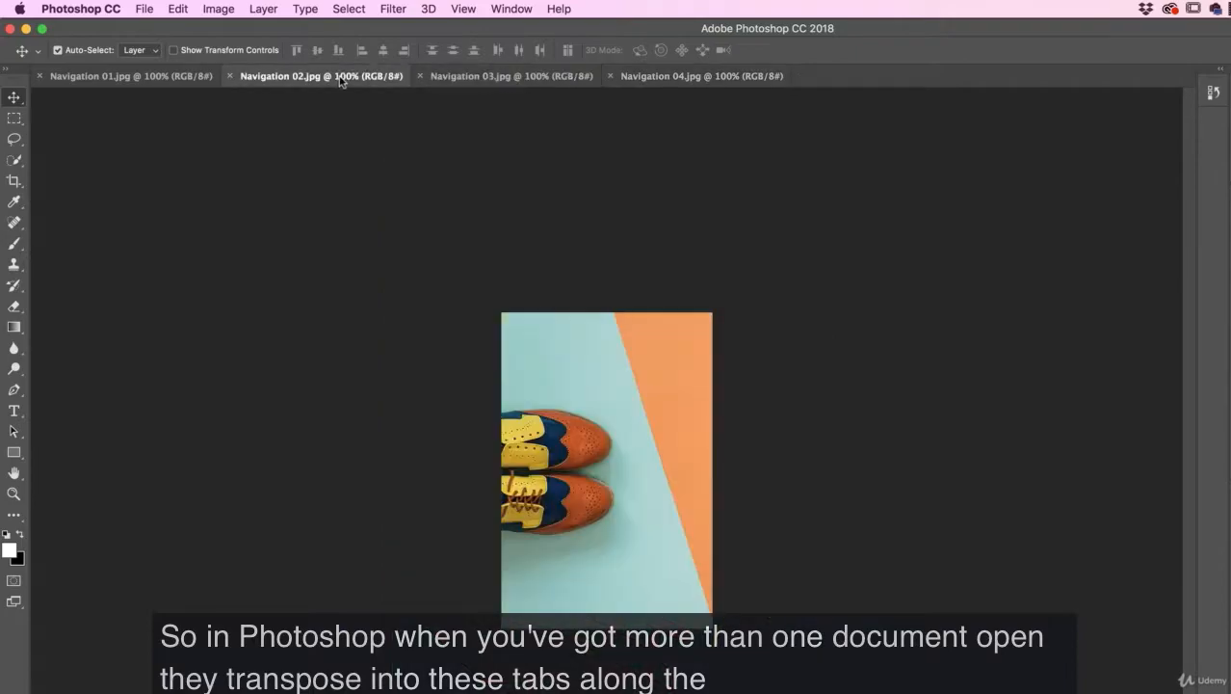
left_click(173, 78)
left_click(329, 80)
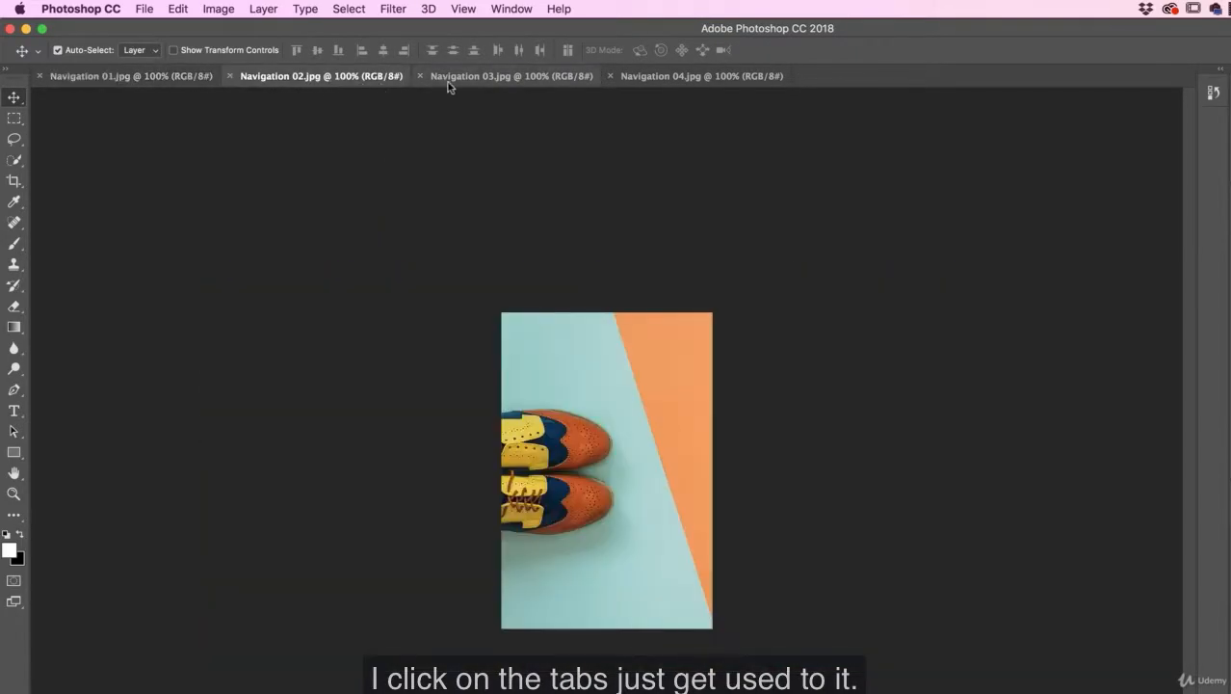
left_click(484, 79)
left_click(682, 79)
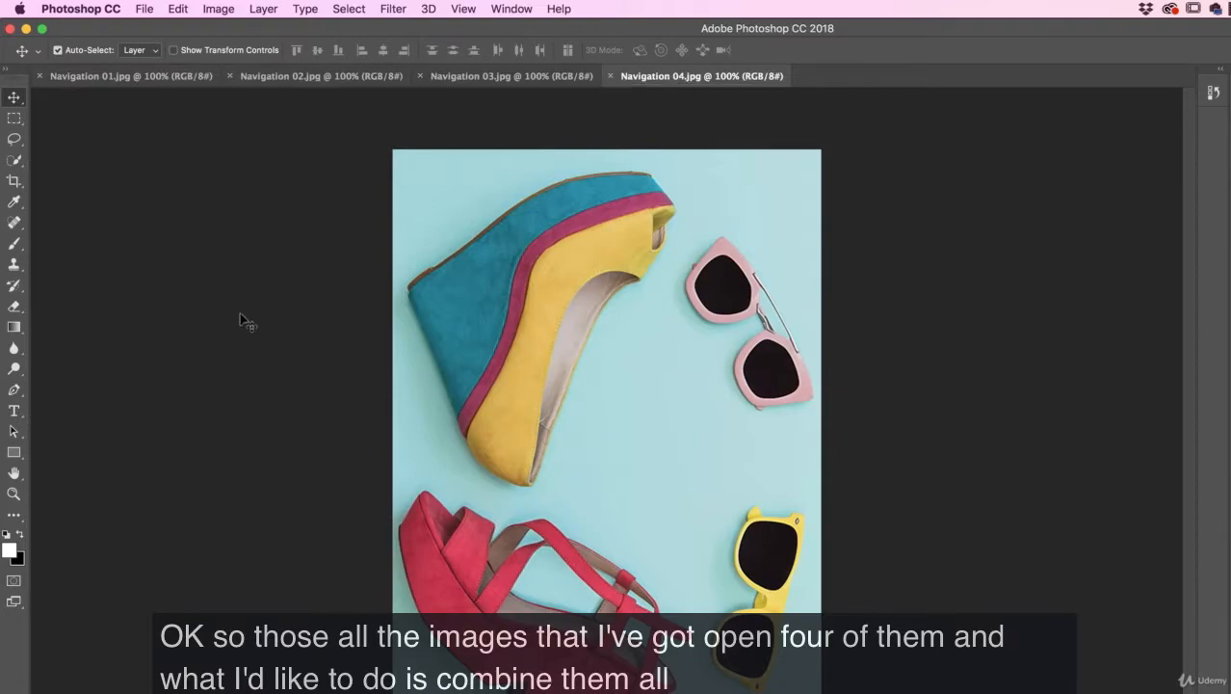
left_click(111, 81)
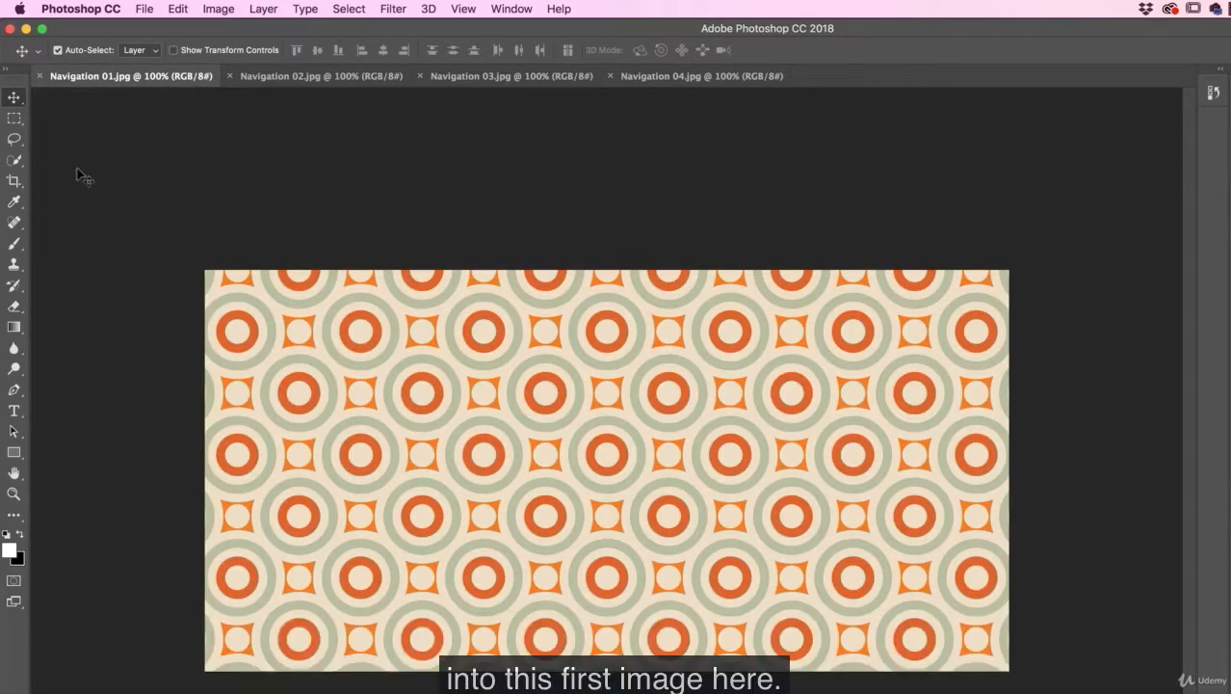
Step: Copy the Navigation 02.jpg and Navigation 03.jpg images into Navigation 01.jpg, placing one near the pattern's left edge and the other at its centre
left_click(307, 79)
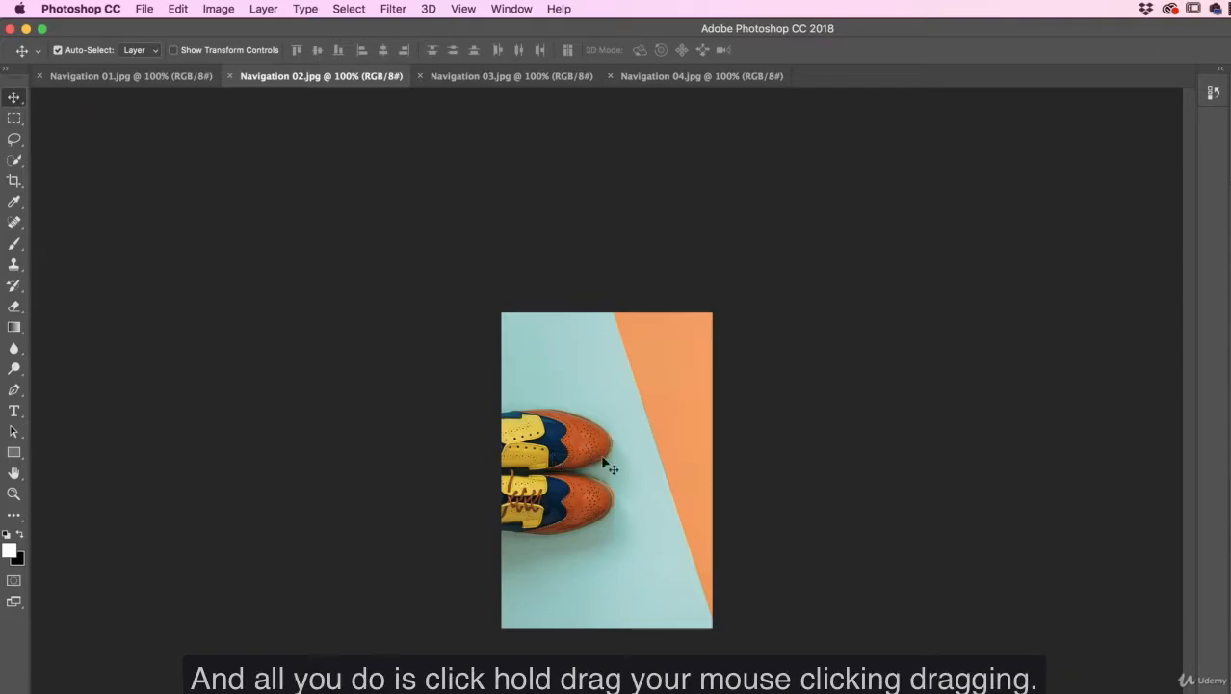
left_click_drag(624, 461, 145, 82)
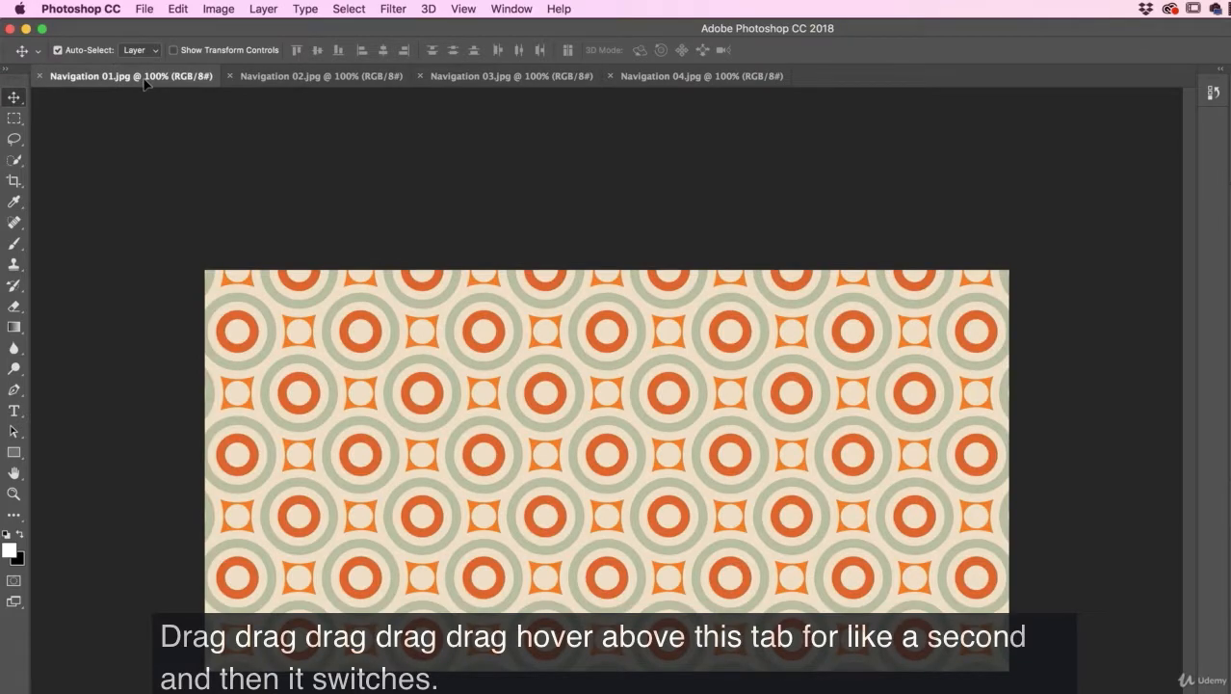
left_click_drag(145, 82, 356, 430)
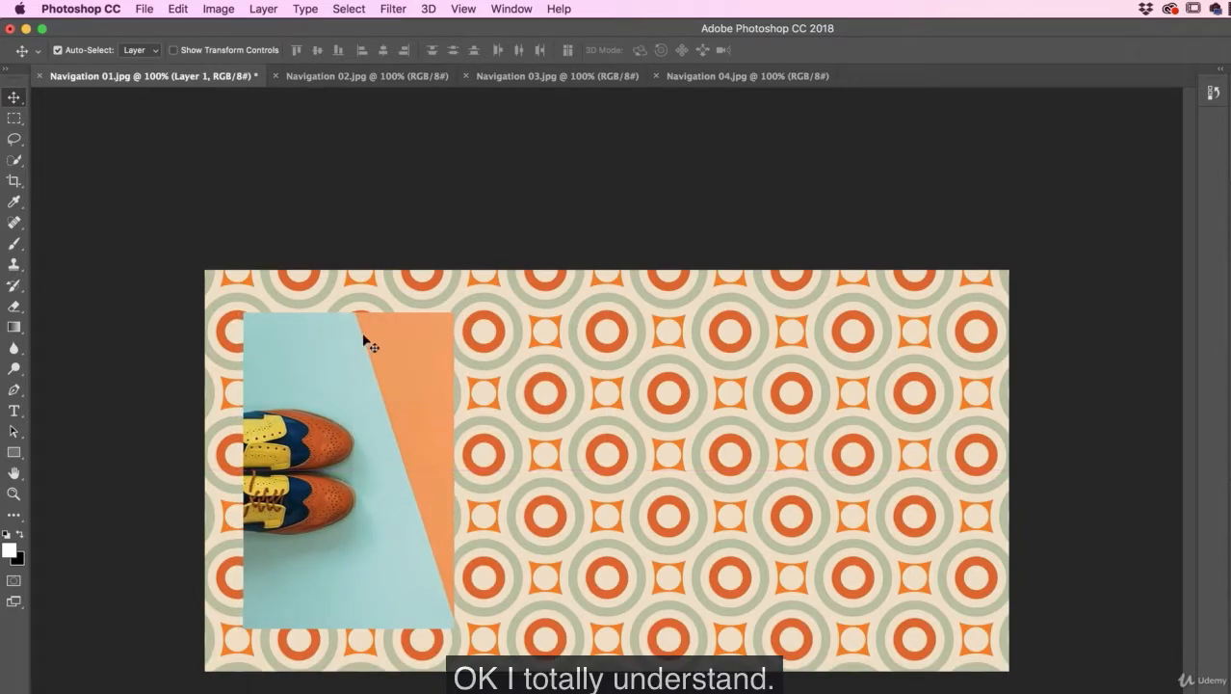
left_click(526, 77)
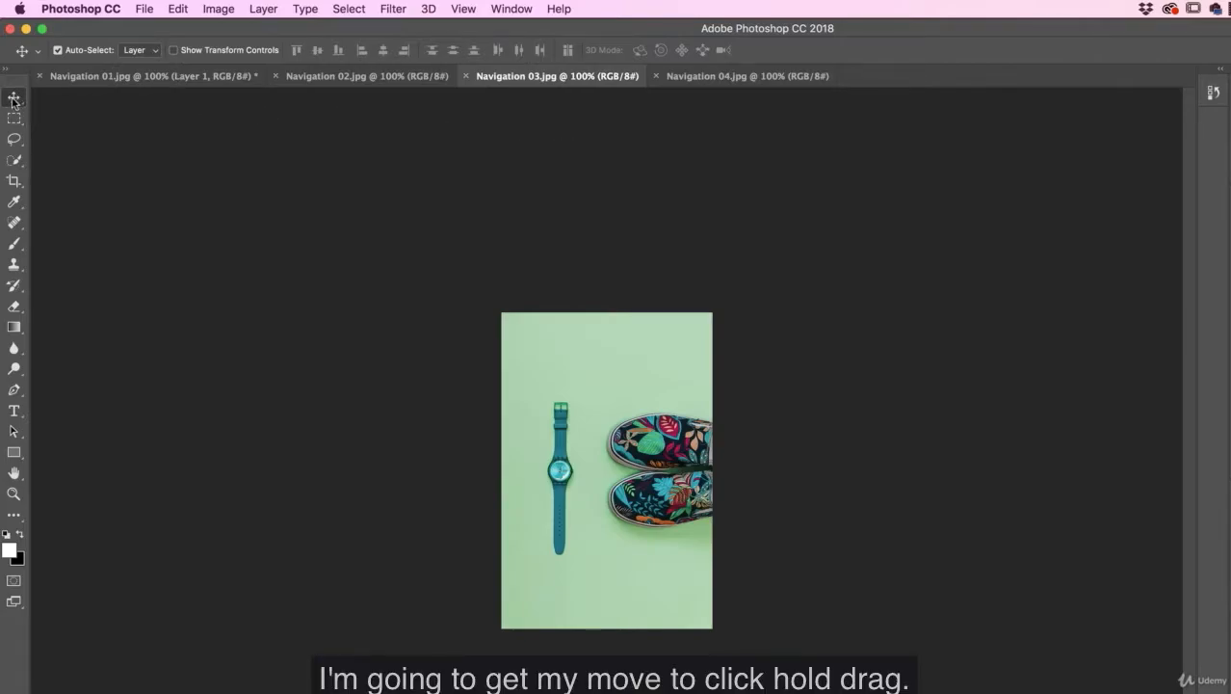
left_click_drag(623, 475, 611, 450)
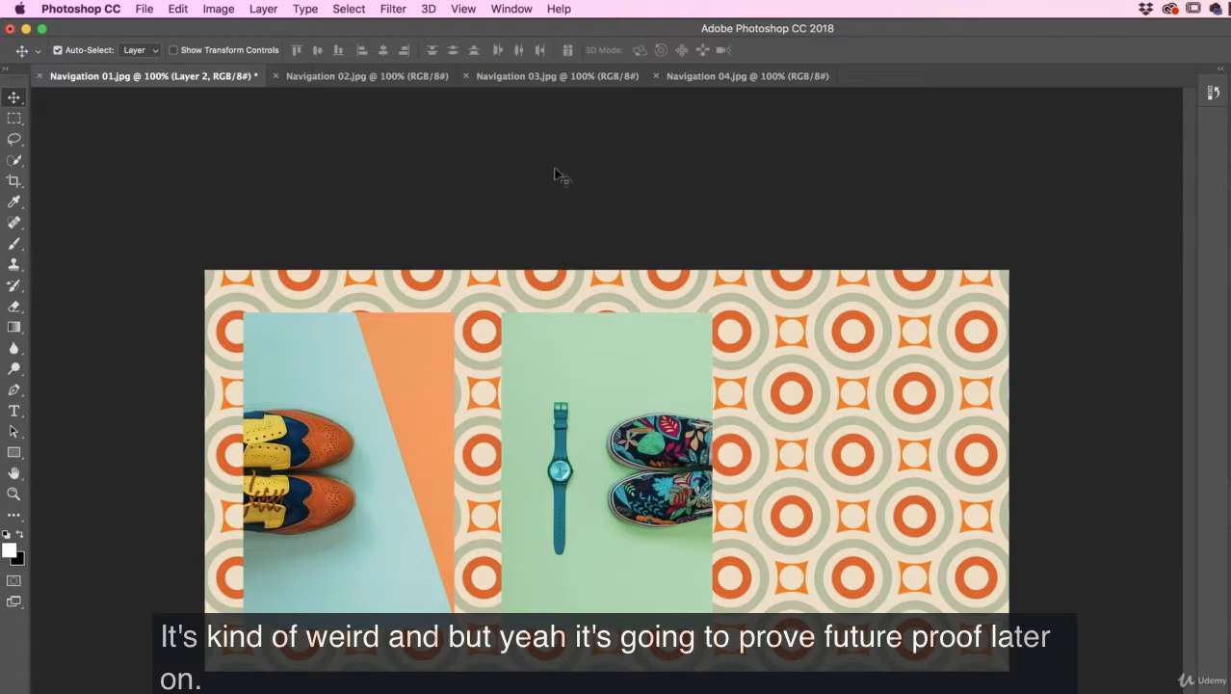
Step: Copy the Navigation 04.jpg image into Navigation 01.jpg and position it over the right part of the pattern
left_click(734, 77)
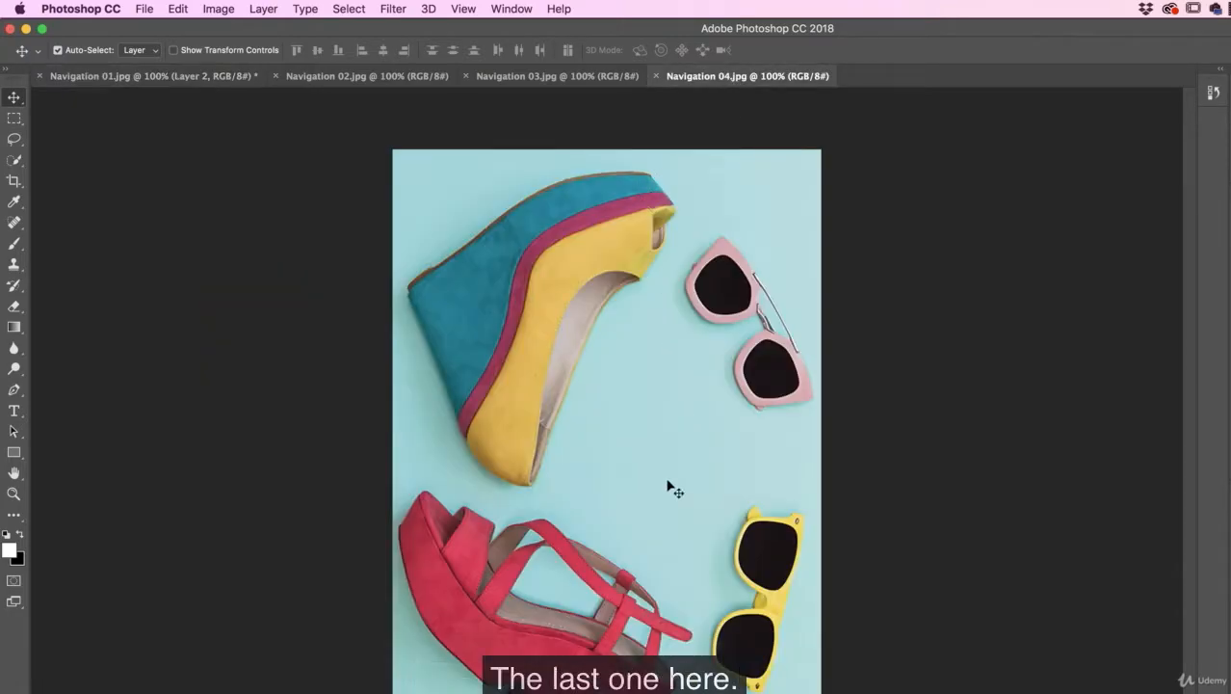
left_click_drag(631, 456, 181, 85)
left_click_drag(675, 371, 848, 544)
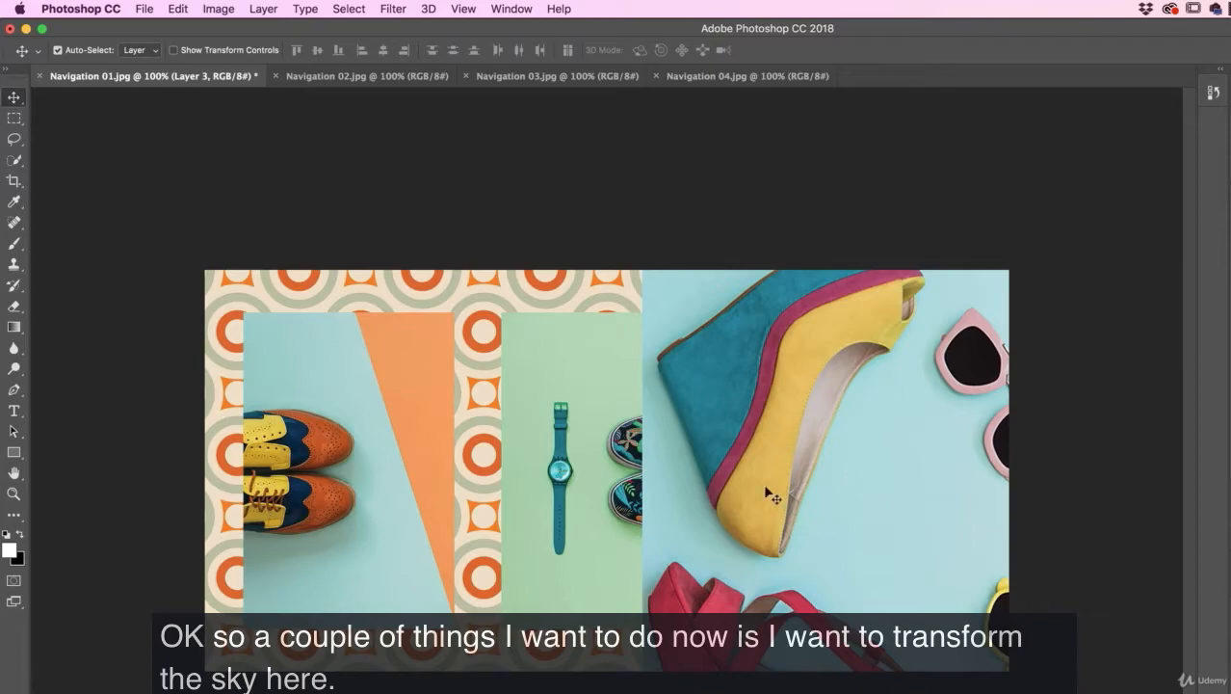
left_click_drag(786, 496, 789, 455)
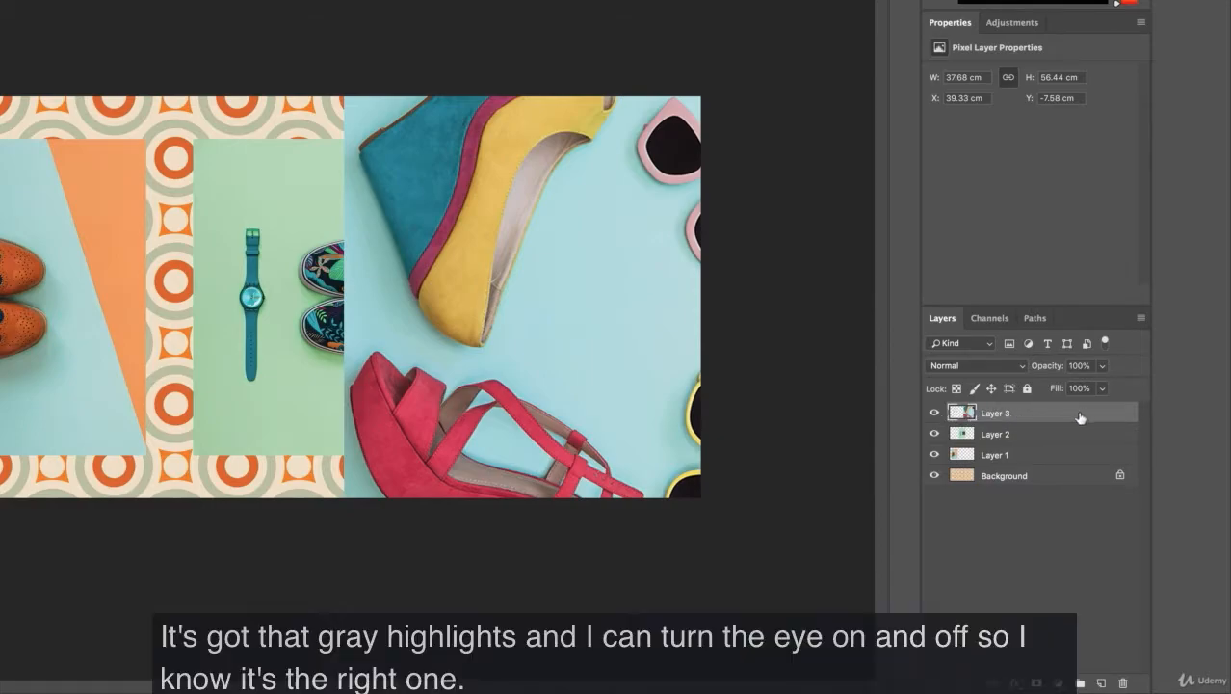
Step: Hide and show Layer 3 to identify the wedge shoe image, and start a Scale transform on it
left_click(933, 413)
left_click(934, 413)
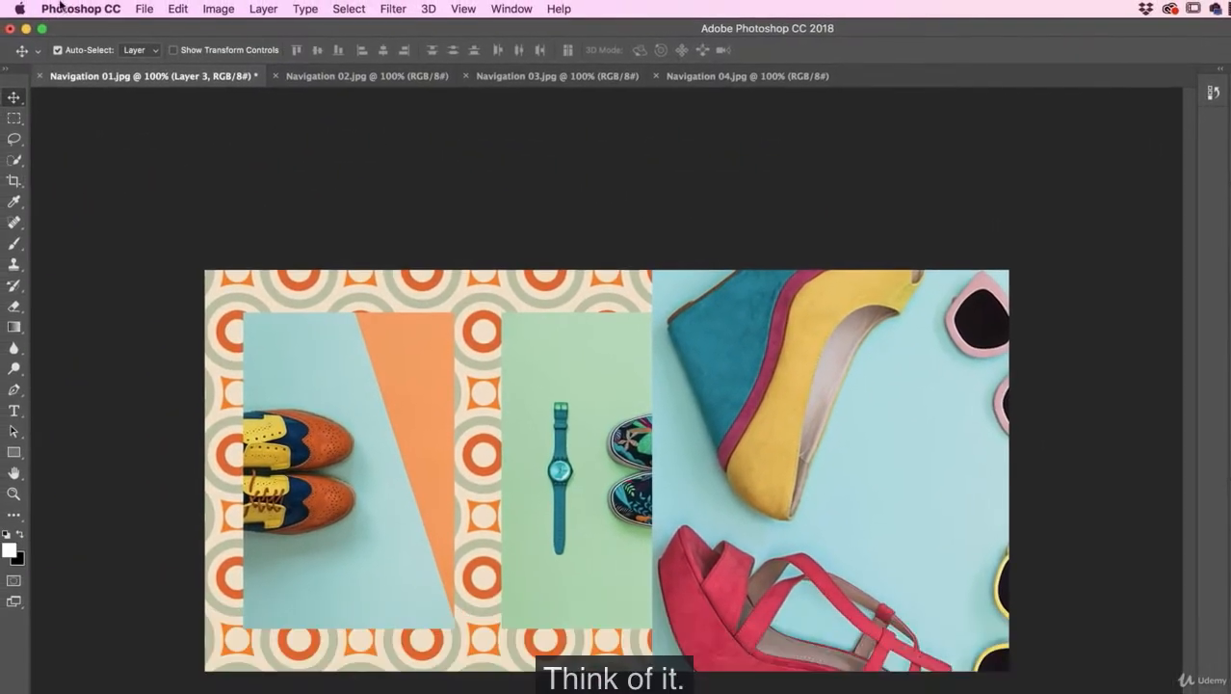
left_click(174, 9)
mouse_move(260, 367)
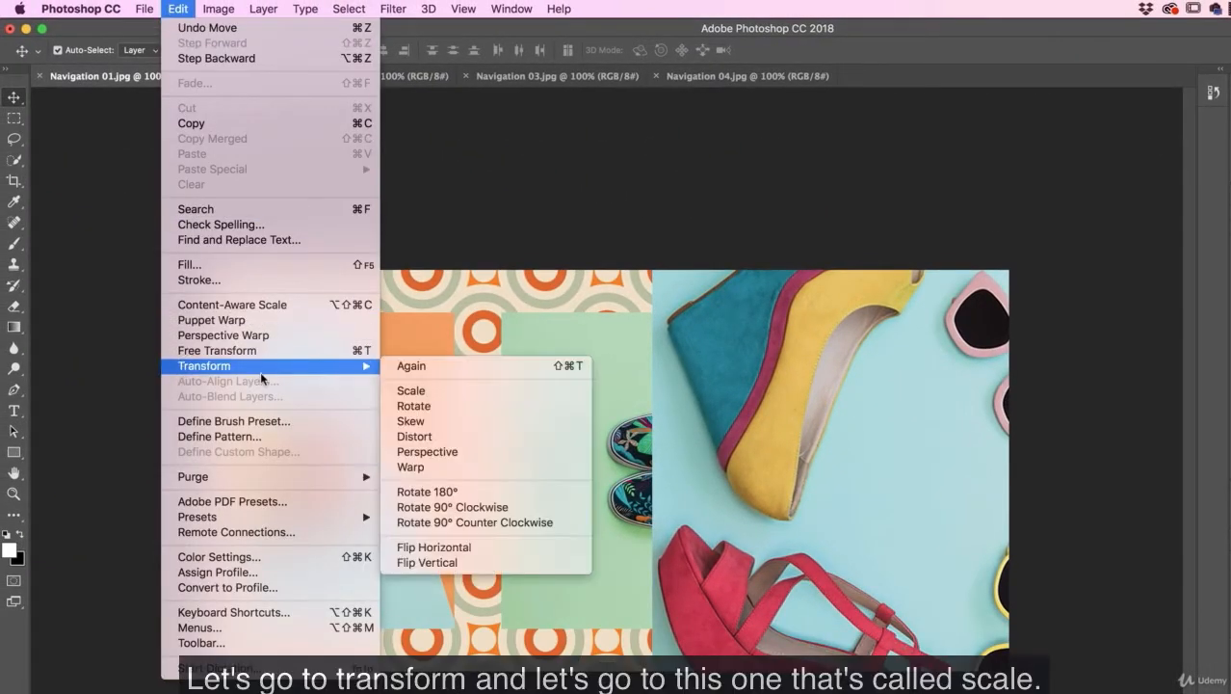
left_click(433, 393)
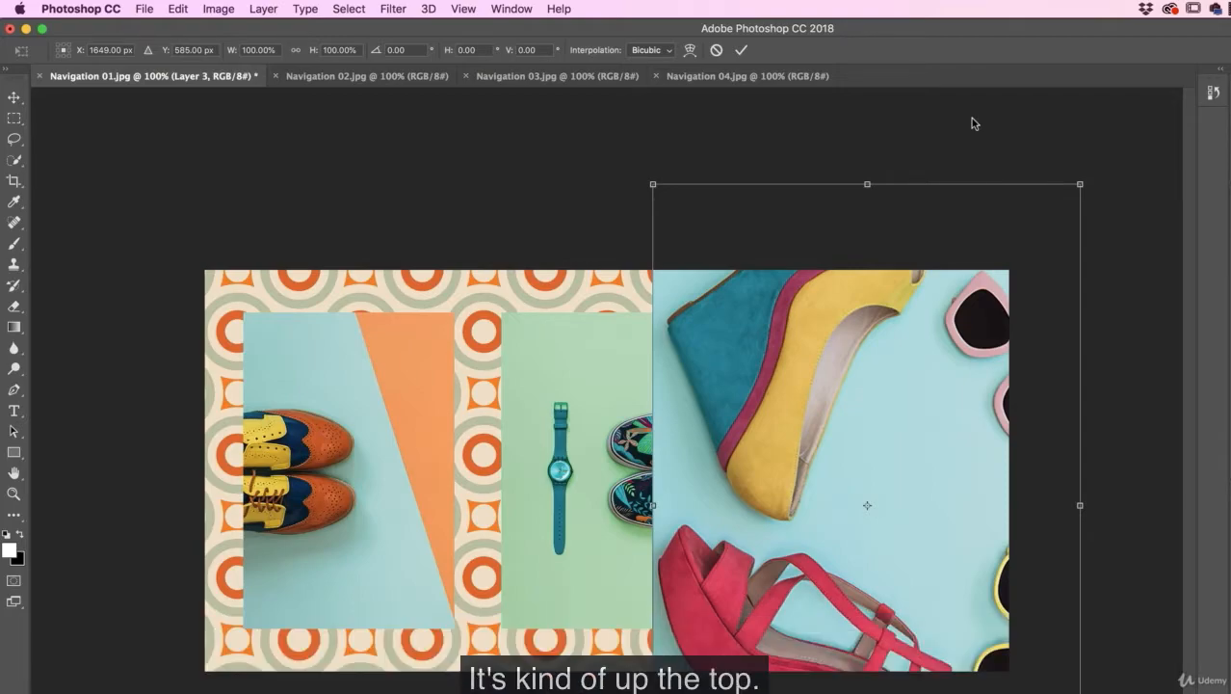
Step: Practise zooming the Navigation 01.jpg document out and in between 100% and 50%, ending at 50%
key("super+minus")
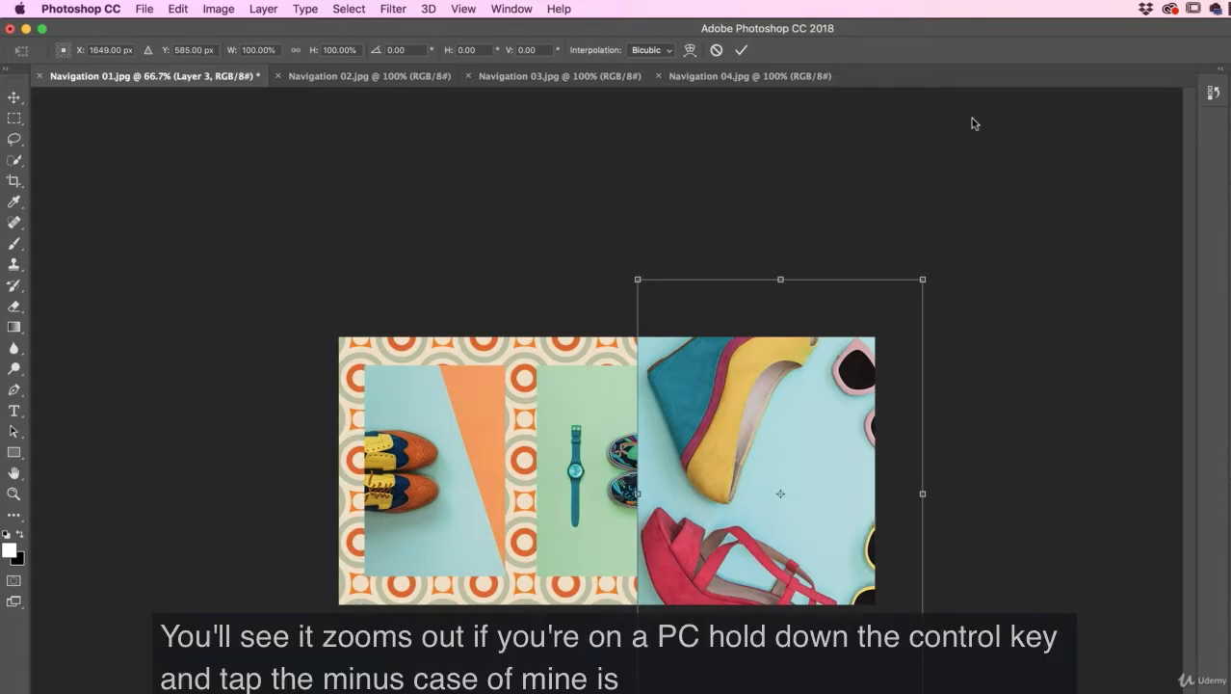
key("super+minus")
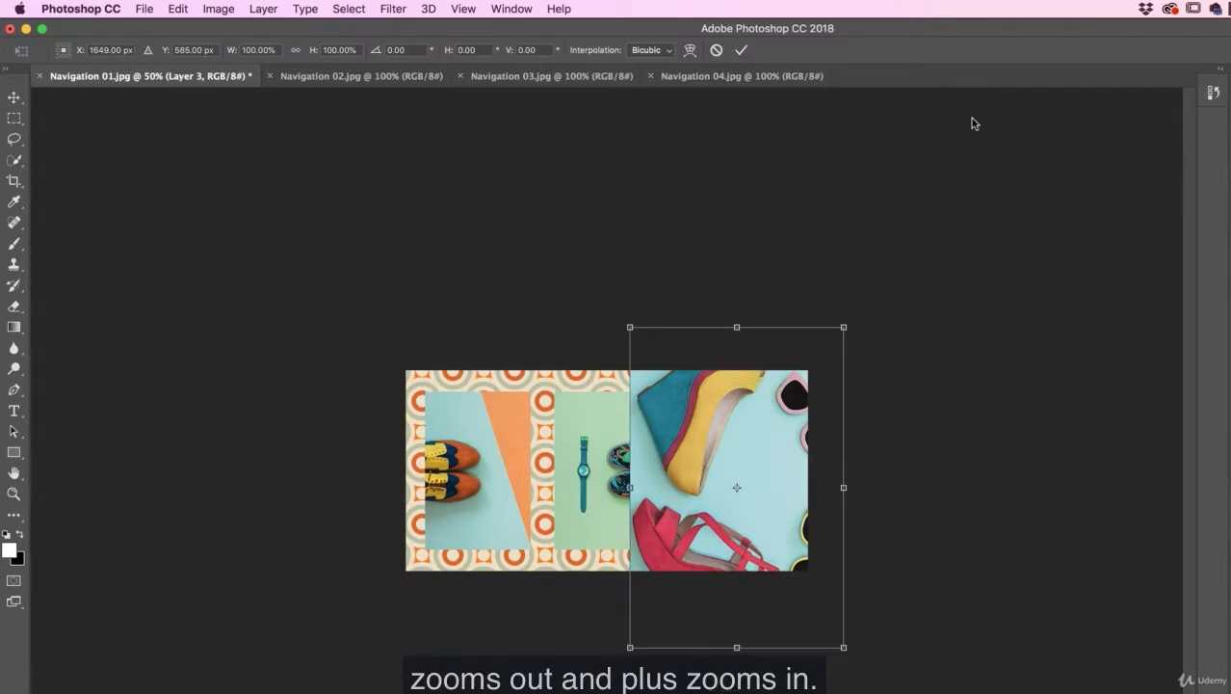
key("super+plus")
key("super+plus")
key("super+minus")
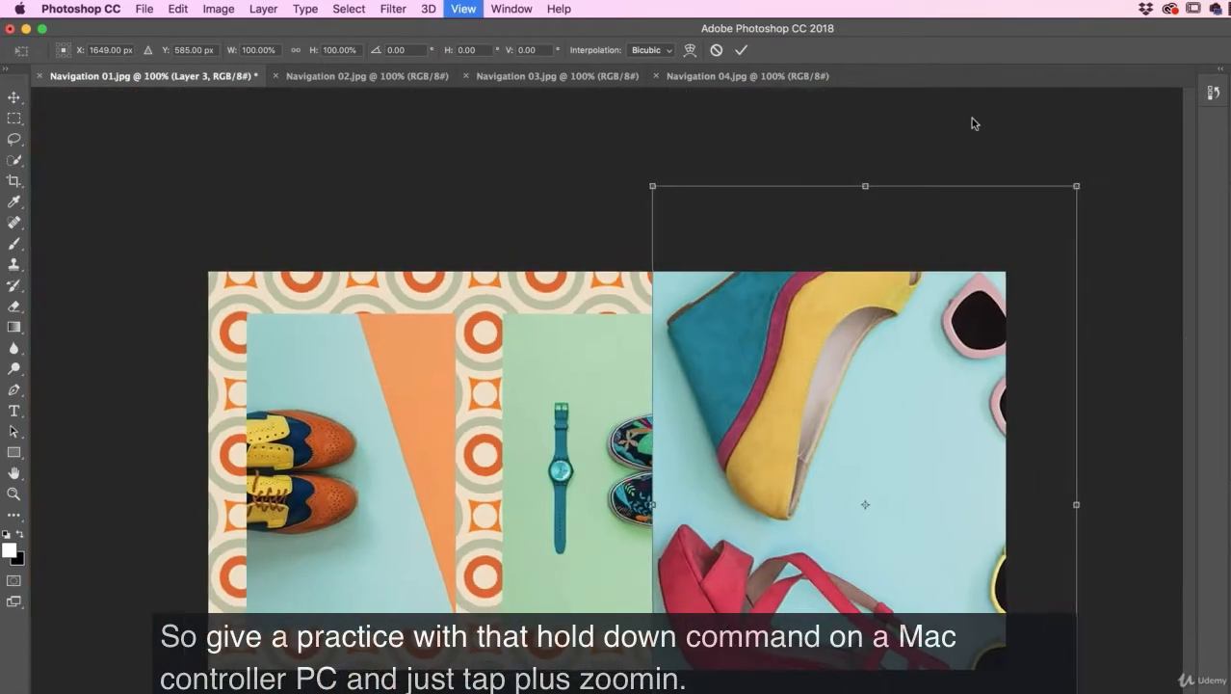
key("super+minus")
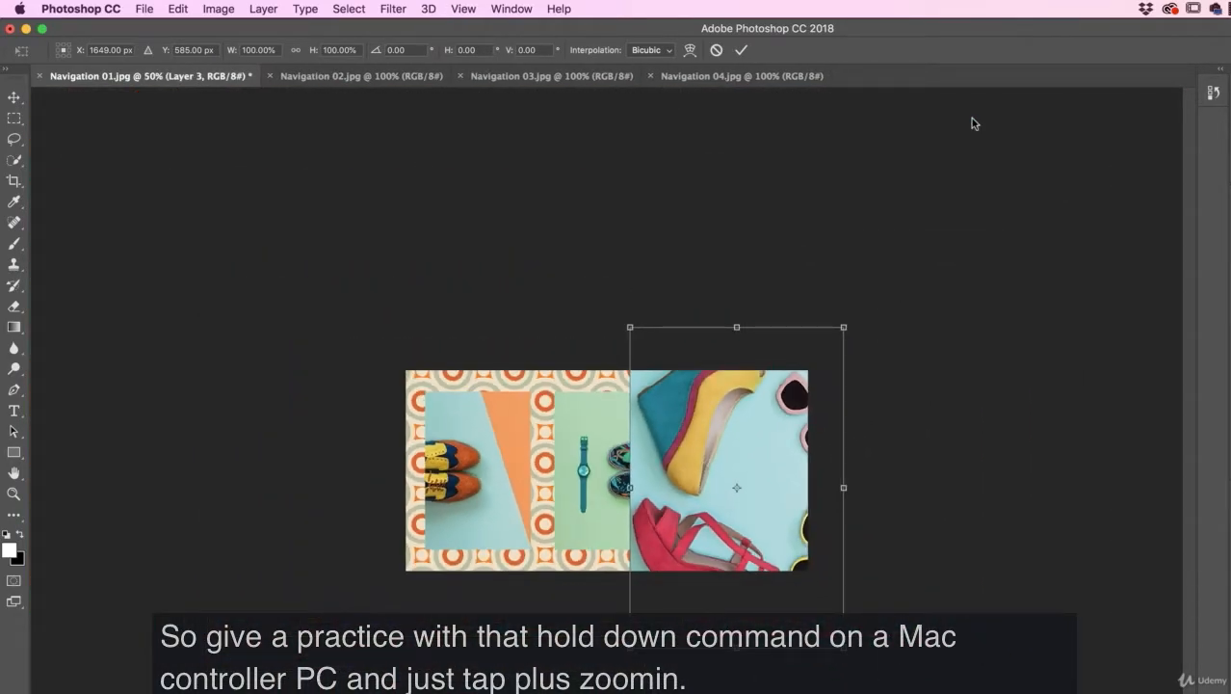
key("super+plus")
key("super+plus")
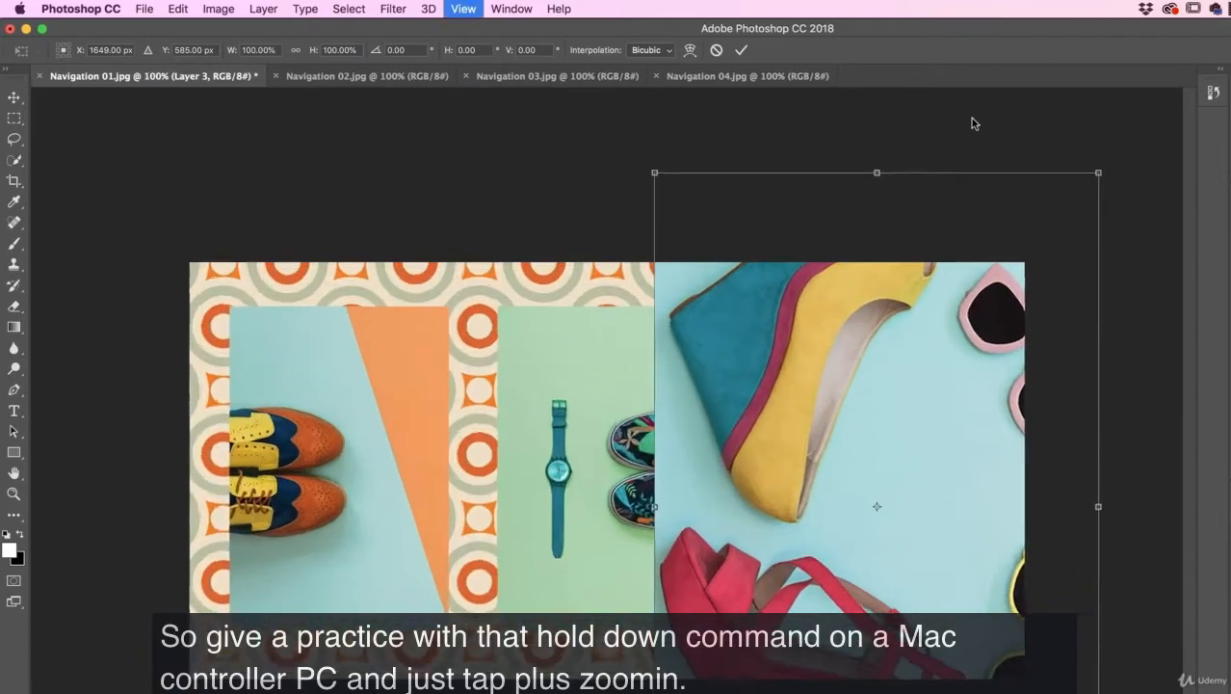
key("super+minus")
key("super+minus")
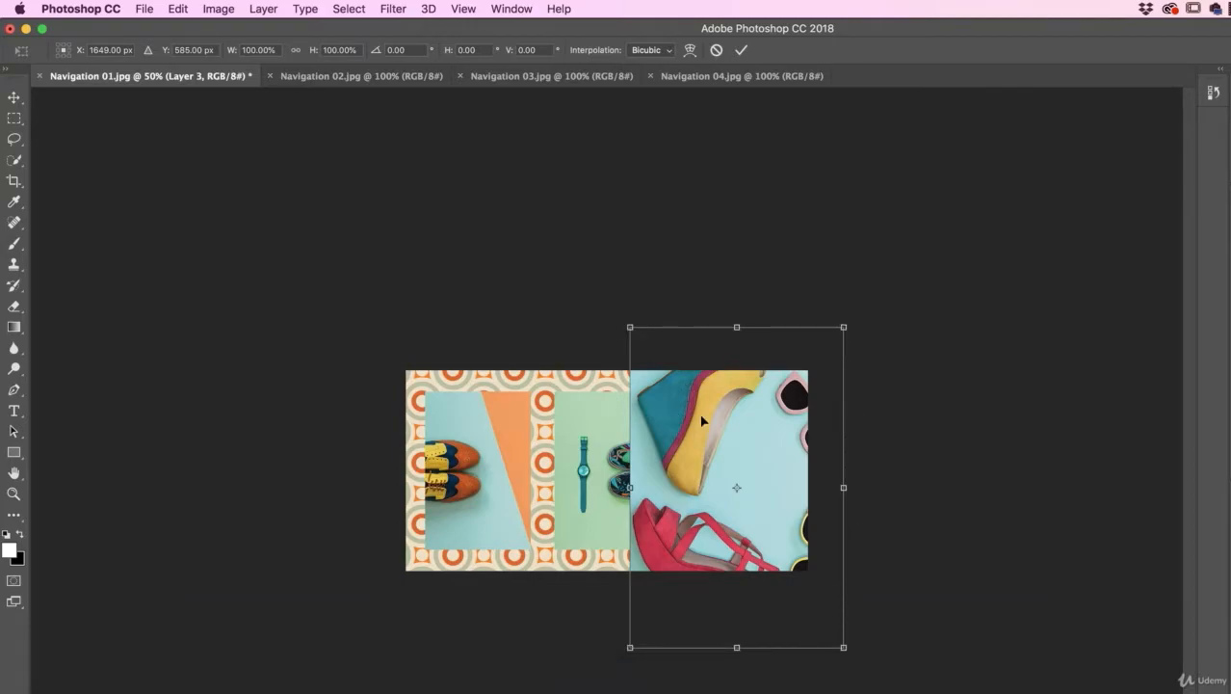
Step: Move the wedge shoe image to about X 1896 px, Y 906 px, aligning its top edge with the neighbouring watch image
mouse_move(709, 448)
left_mouse_down()
mouse_move(708, 430)
mouse_move(588, 418)
mouse_move(718, 440)
left_mouse_up()
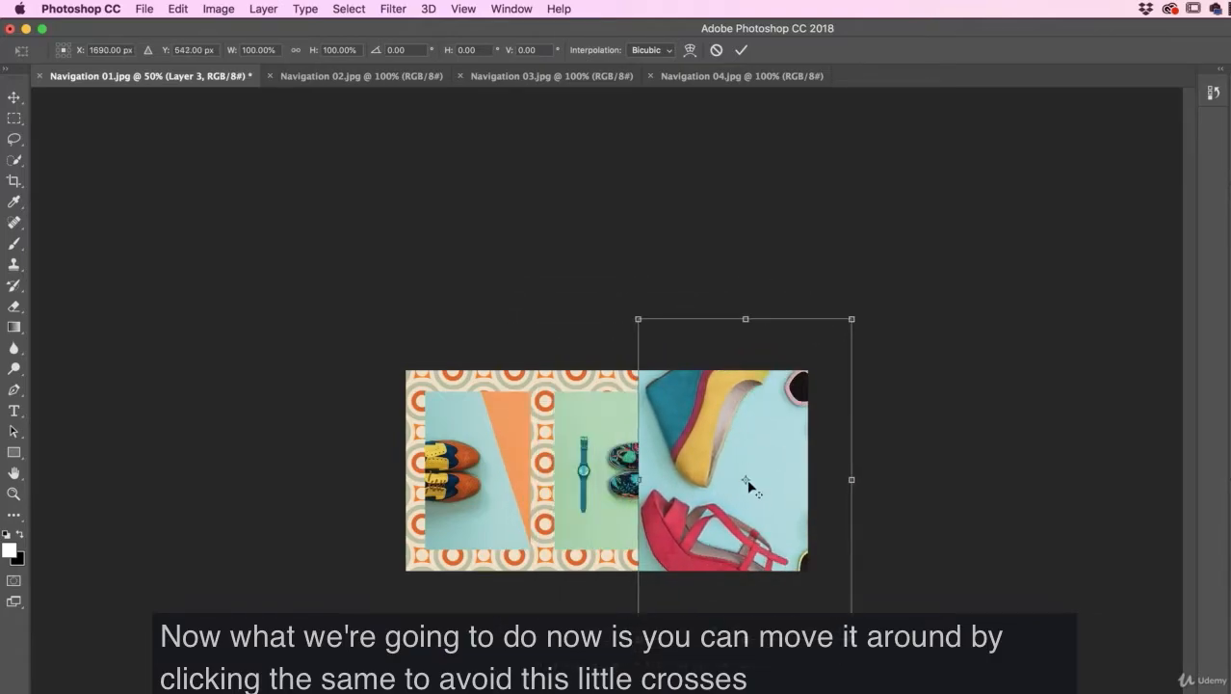
mouse_move(747, 482)
left_mouse_down()
mouse_move(722, 470)
mouse_move(783, 487)
mouse_move(746, 479)
left_mouse_up()
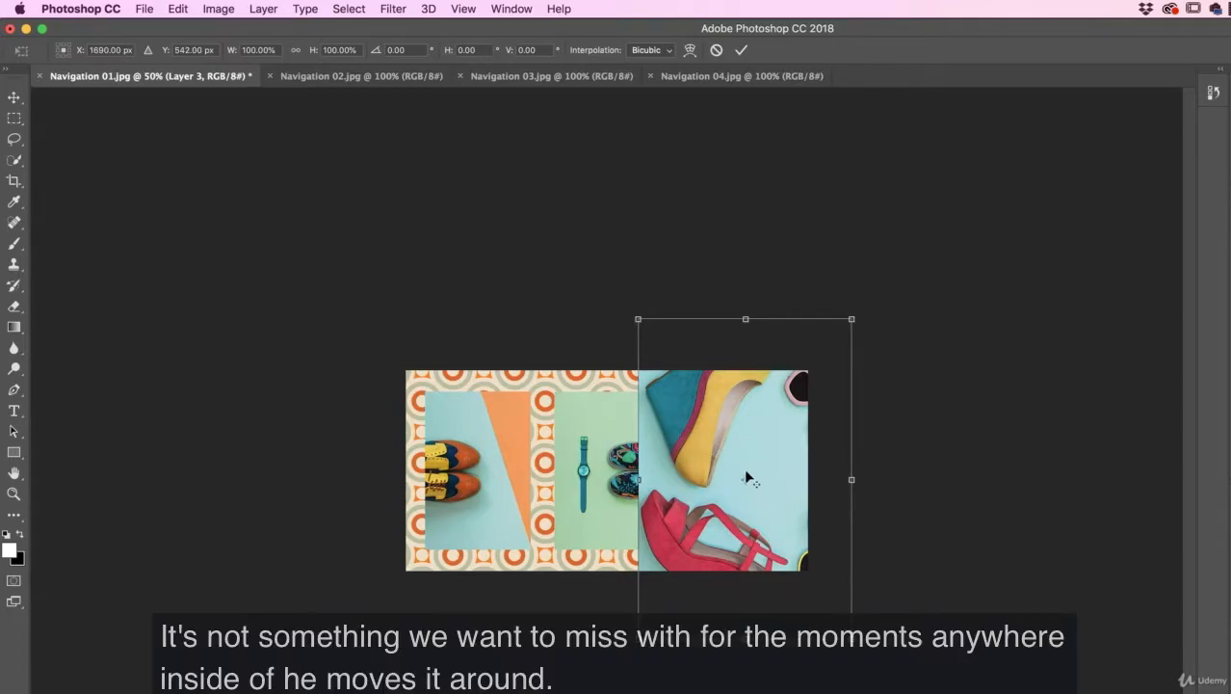
left_click_drag(706, 418, 744, 457)
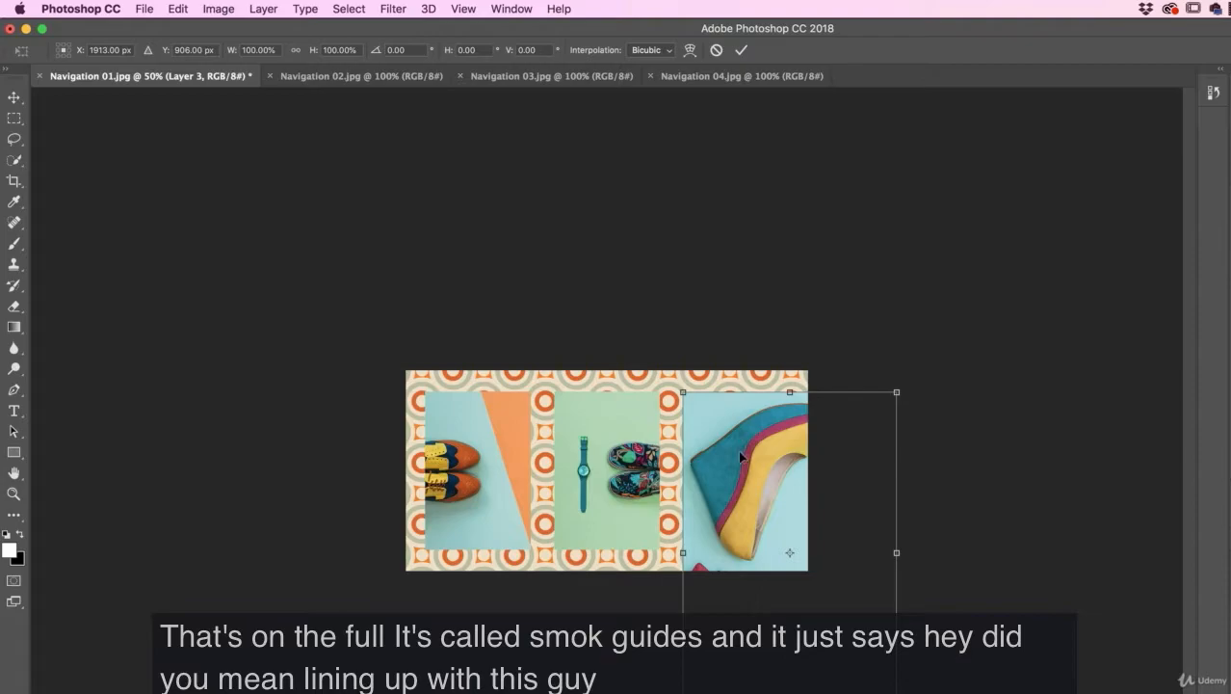
left_click_drag(744, 451, 713, 413)
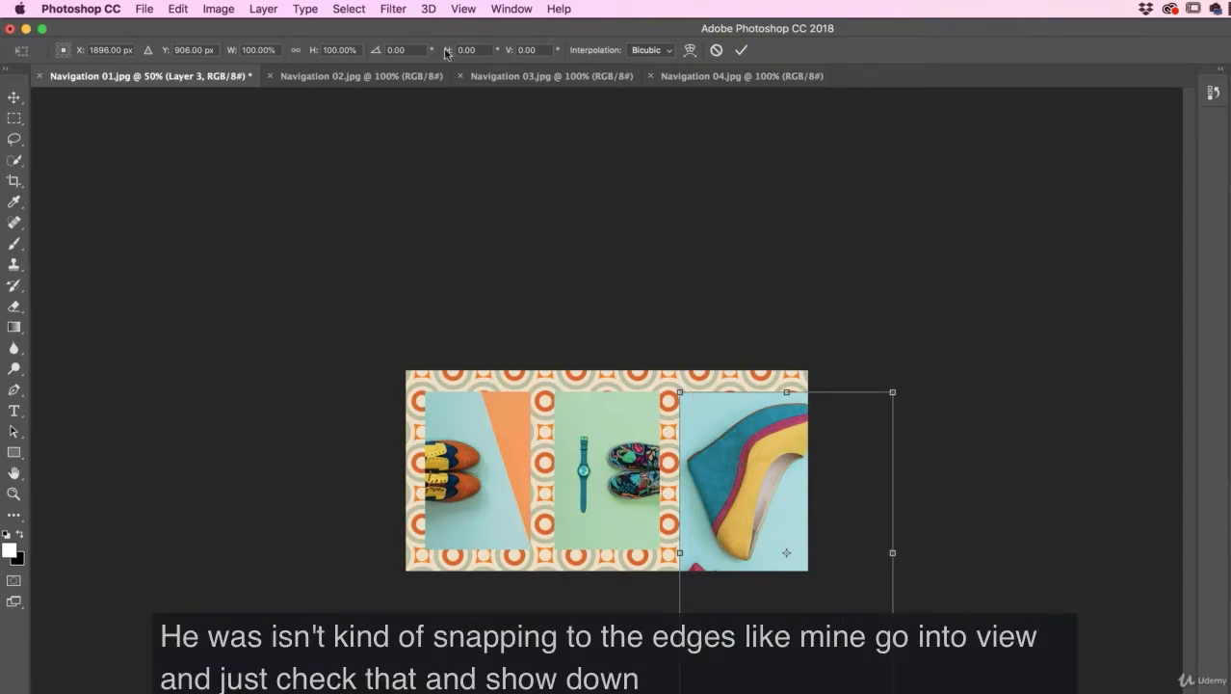
Step: Check whether Smart Guides are enabled among the view's shown extras
left_click(461, 9)
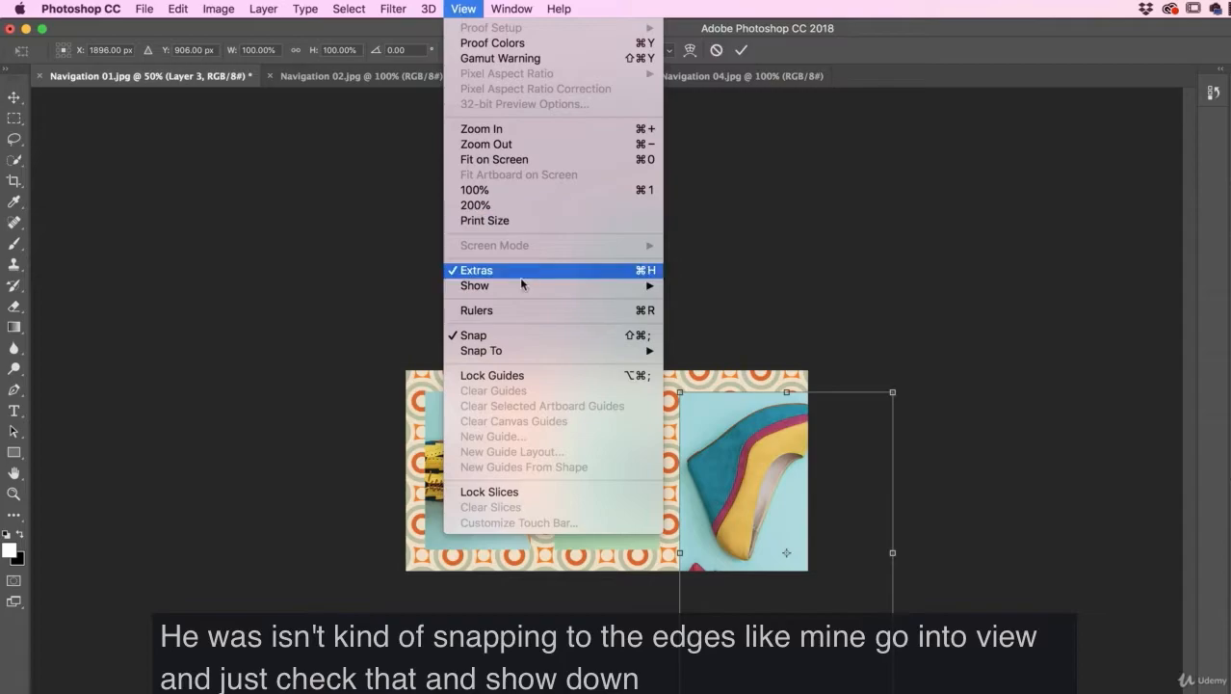
mouse_move(525, 289)
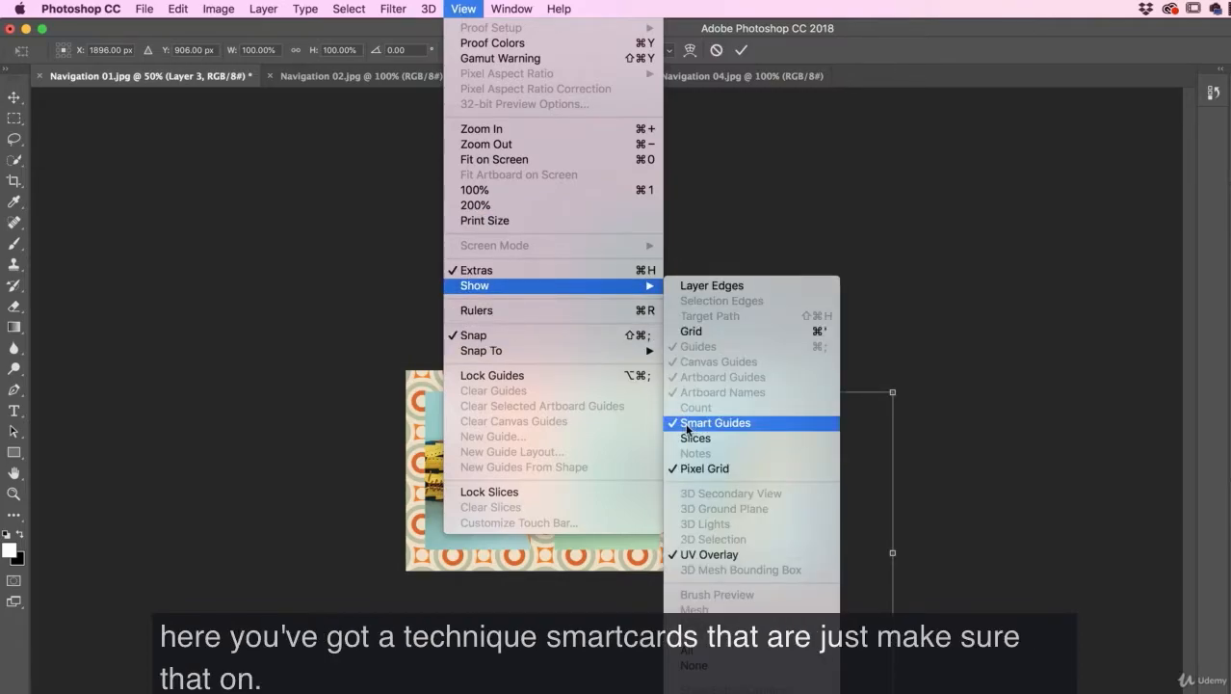
key("Escape")
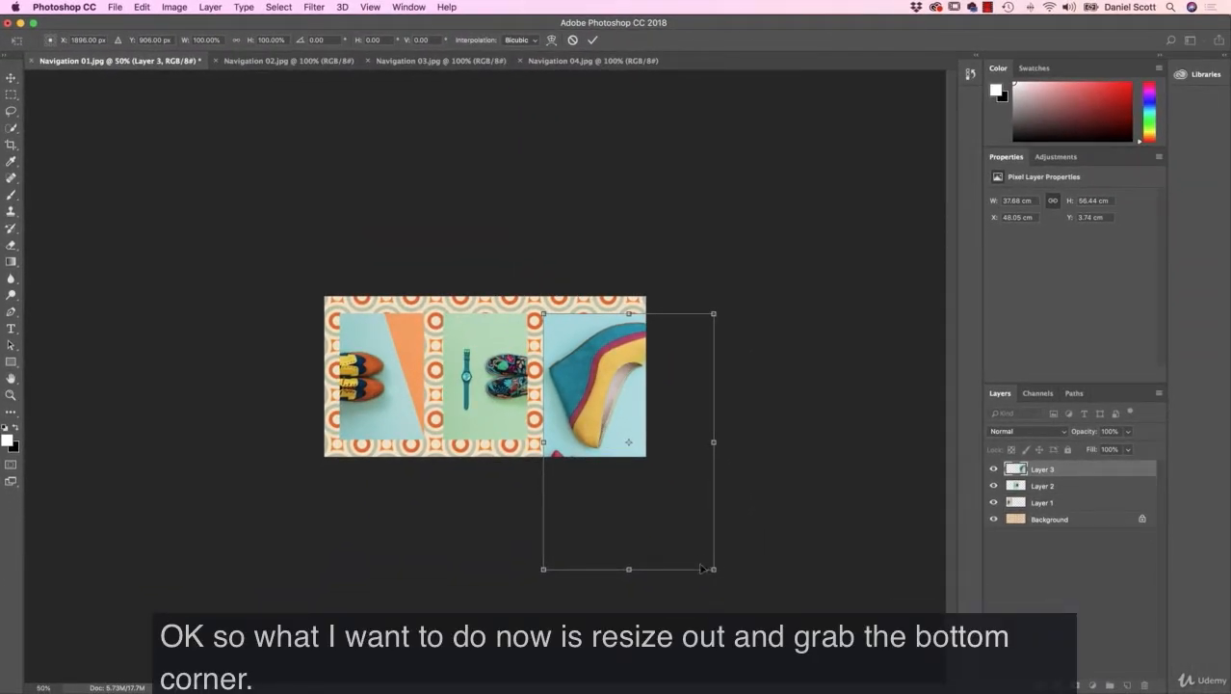
Step: Scale the wedge shoe image down proportionally to about 18.66 × 27.94 cm so it fits beside the watch image
left_click_drag(713, 571, 633, 441)
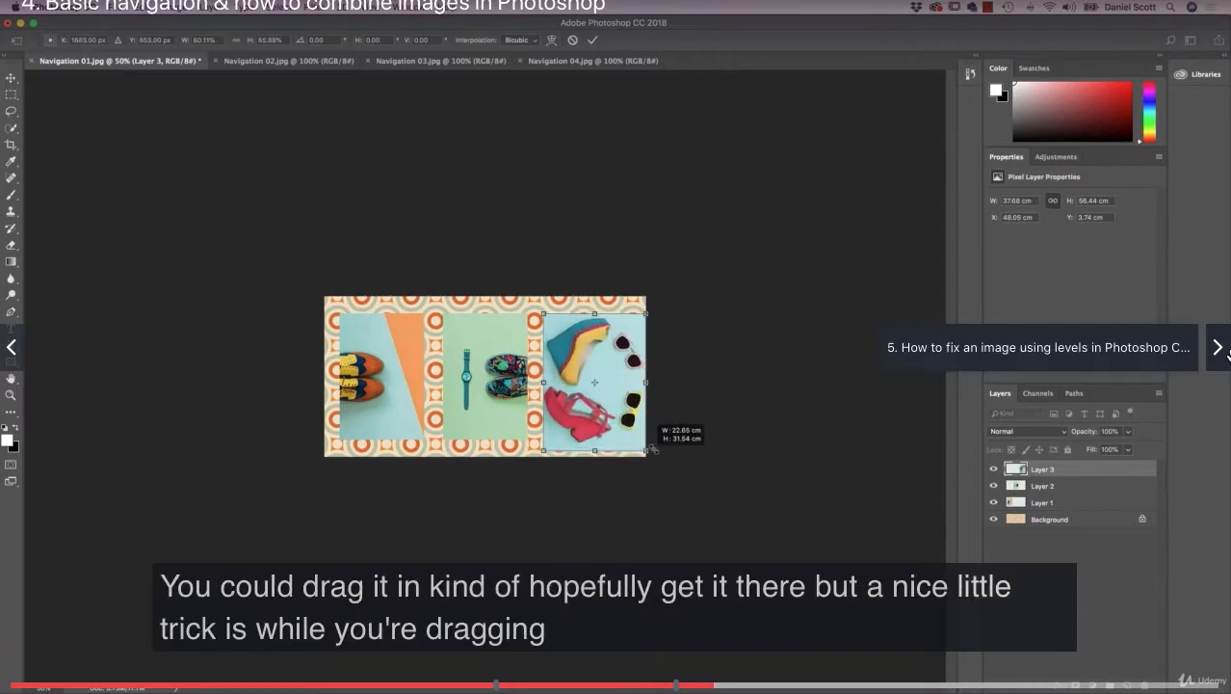
left_click_drag(603, 425, 637, 456)
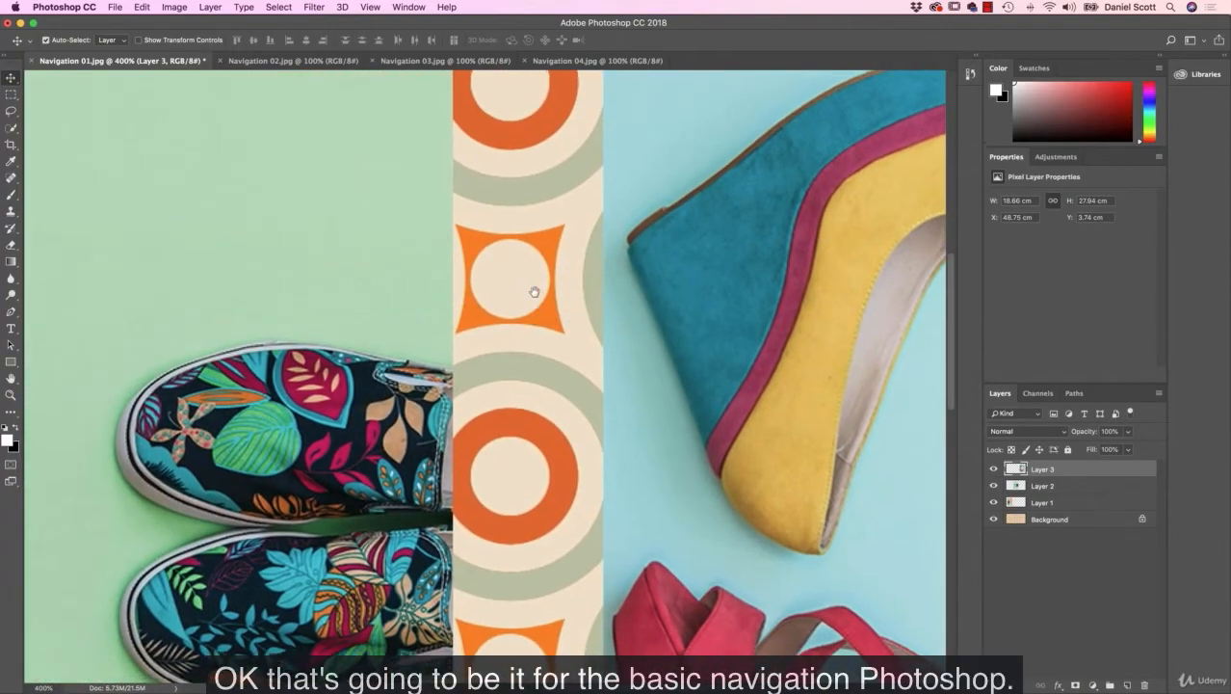
mouse_move(1227, 335)
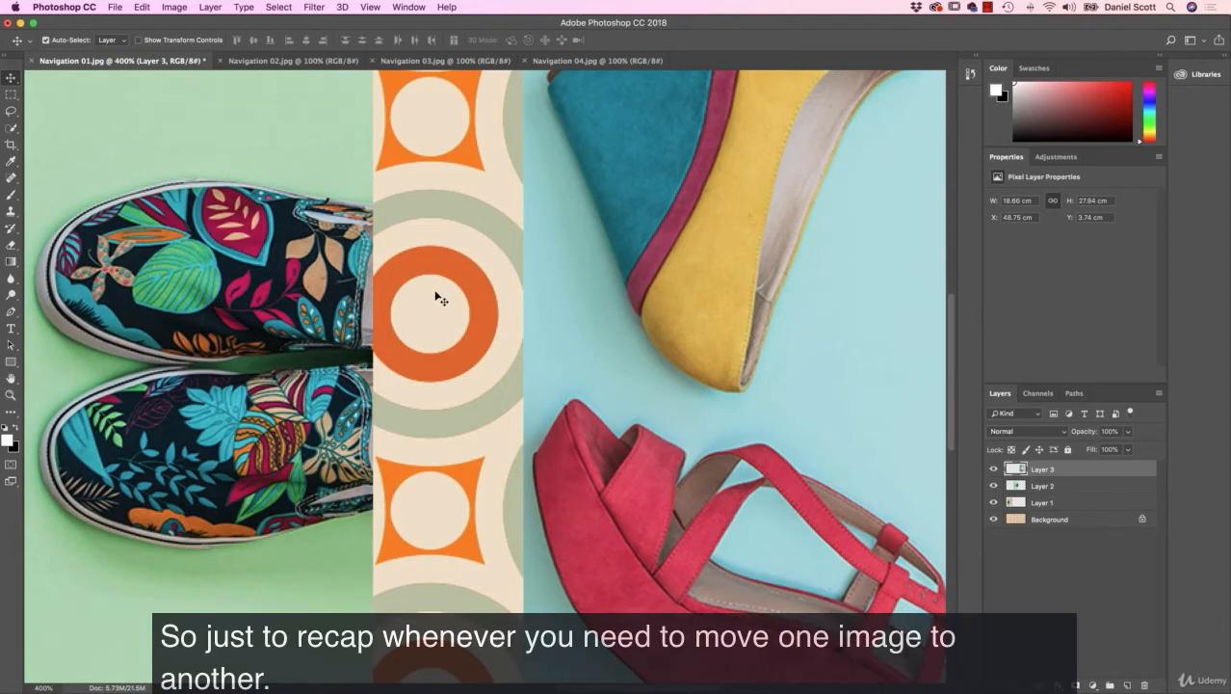
Step: Copy the brogue image from Navigation 02.jpg into Navigation 01.jpg, placing it at about X 39.97 cm, Y 5.26 cm
left_click(311, 64)
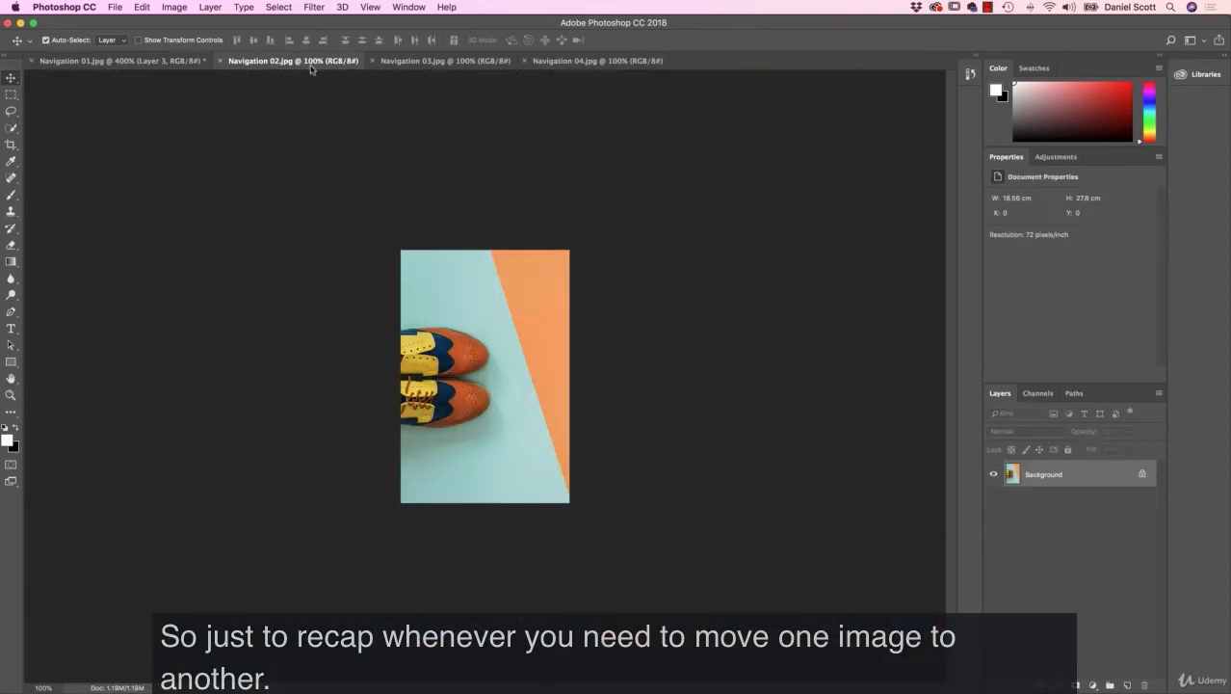
left_click_drag(449, 340, 117, 61)
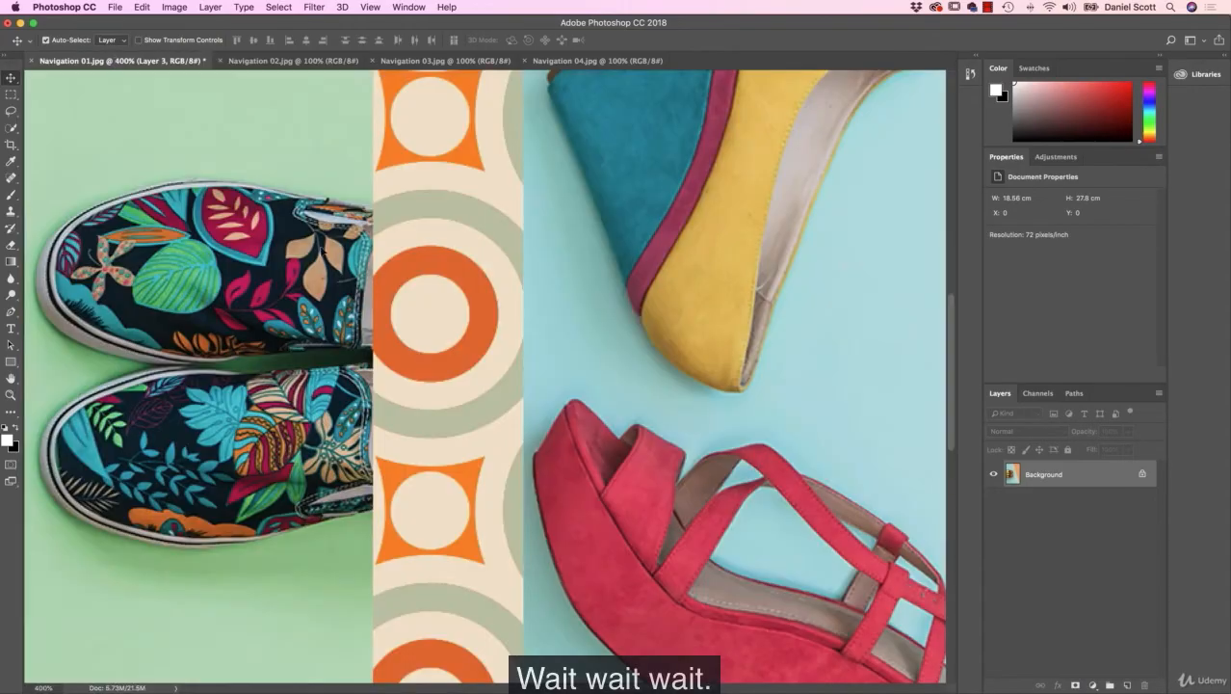
left_click_drag(322, 250, 541, 422)
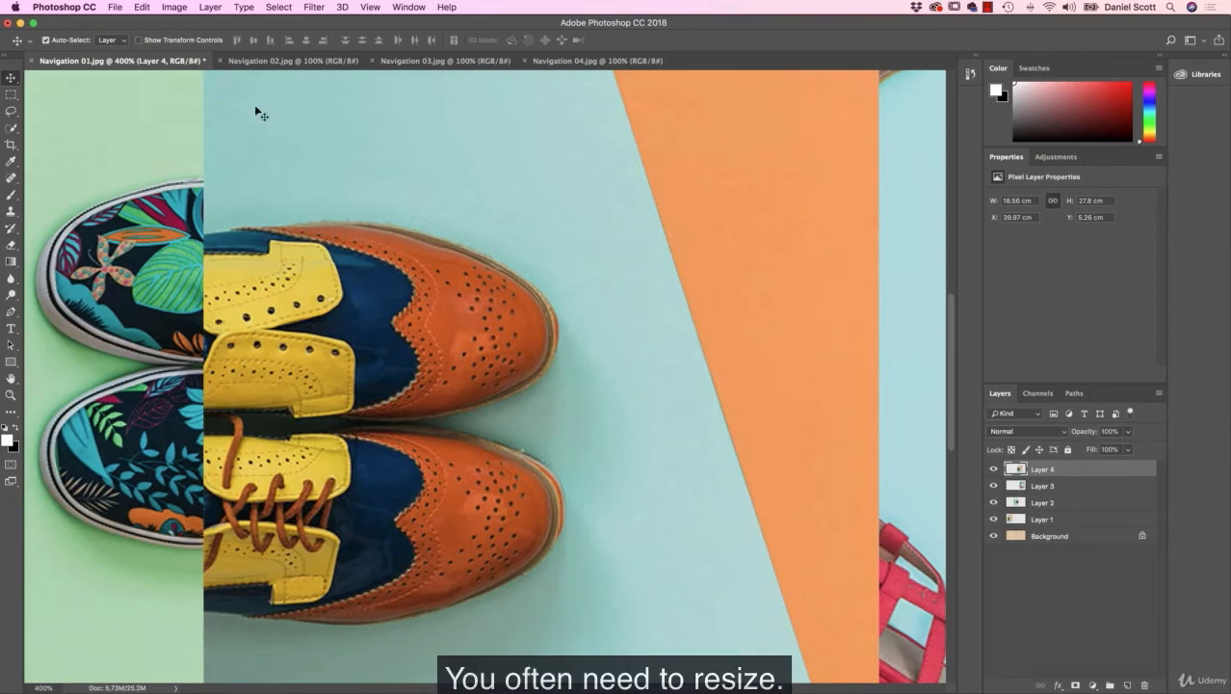
Step: Apply a Scale transform at 100% width and height to the newly copied brogue image
left_click(142, 6)
mouse_move(212, 293)
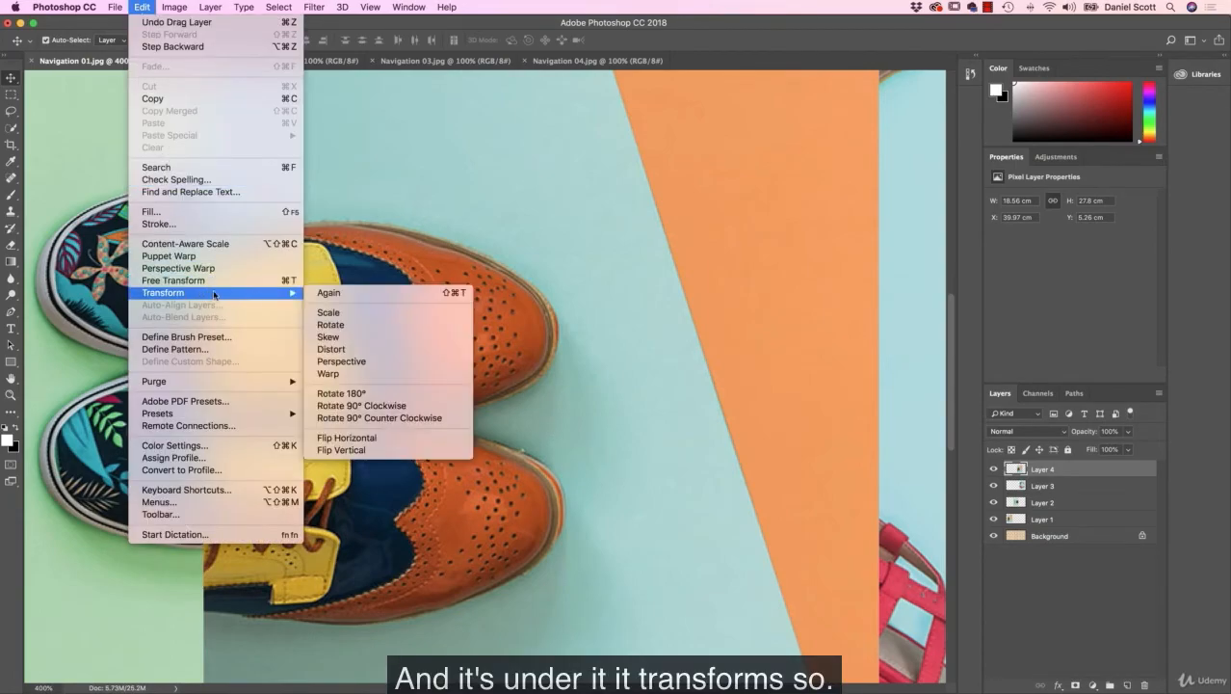
left_click(434, 316)
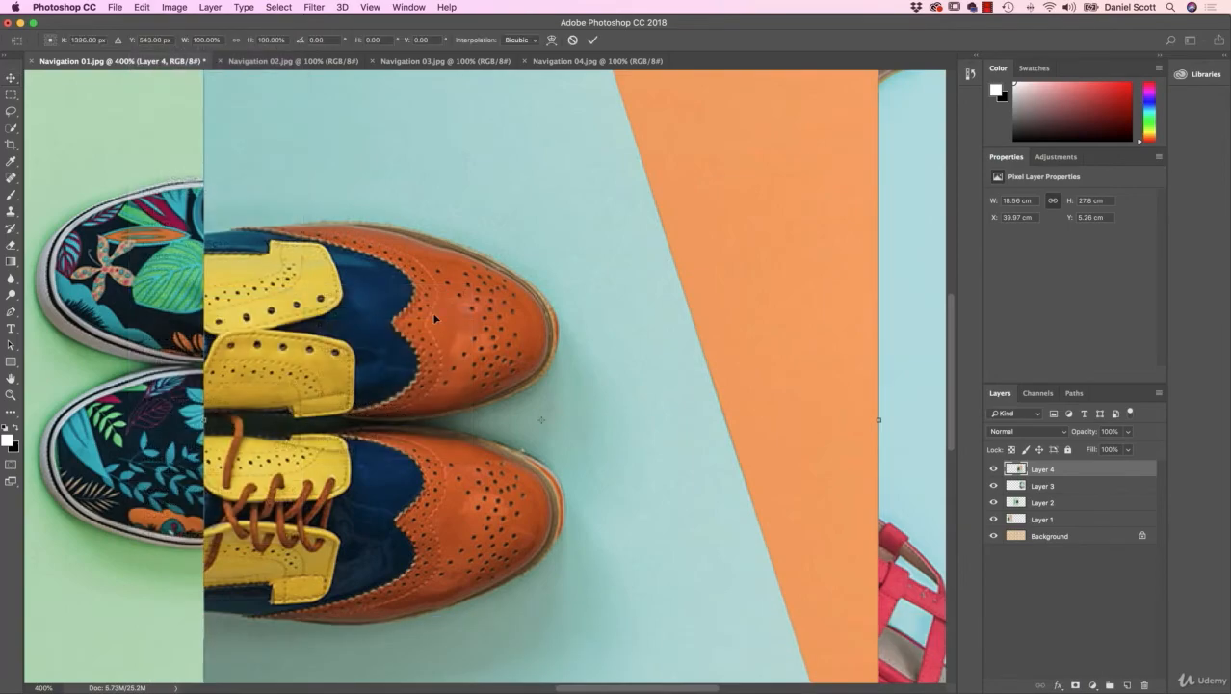
key("super+1")
key("Return")
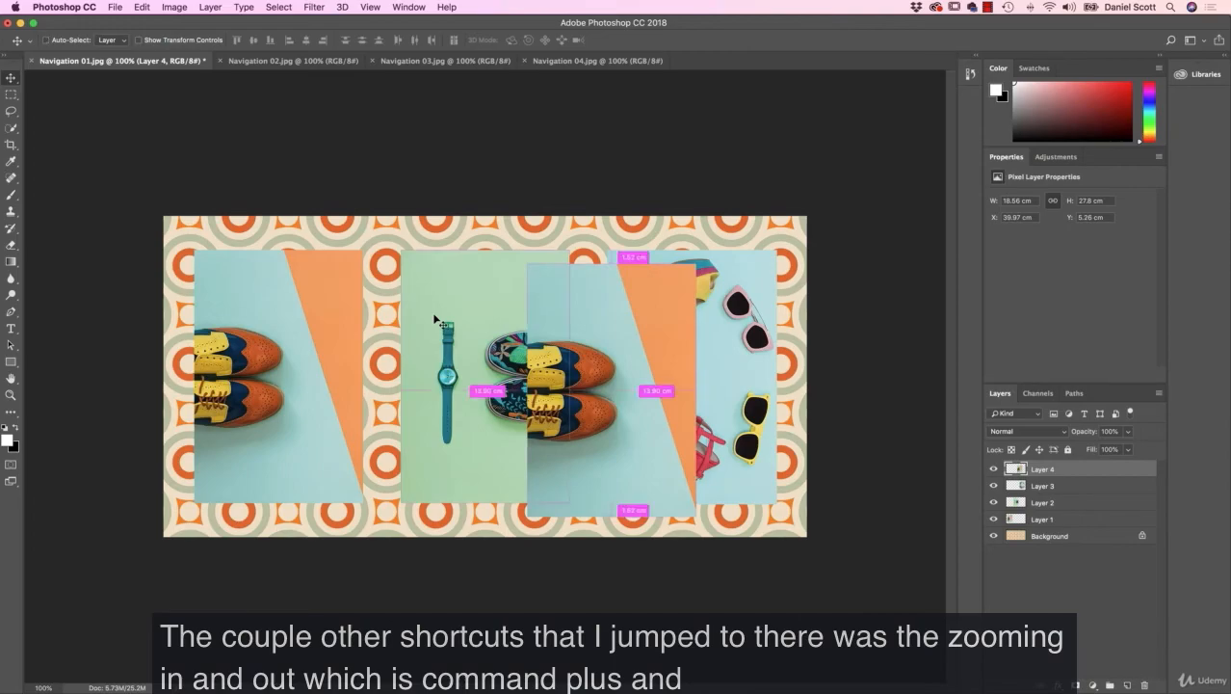
Step: Zoom Navigation 01.jpg in to 300% and pan around the watch and brogues
key("super+equal")
key("super+equal")
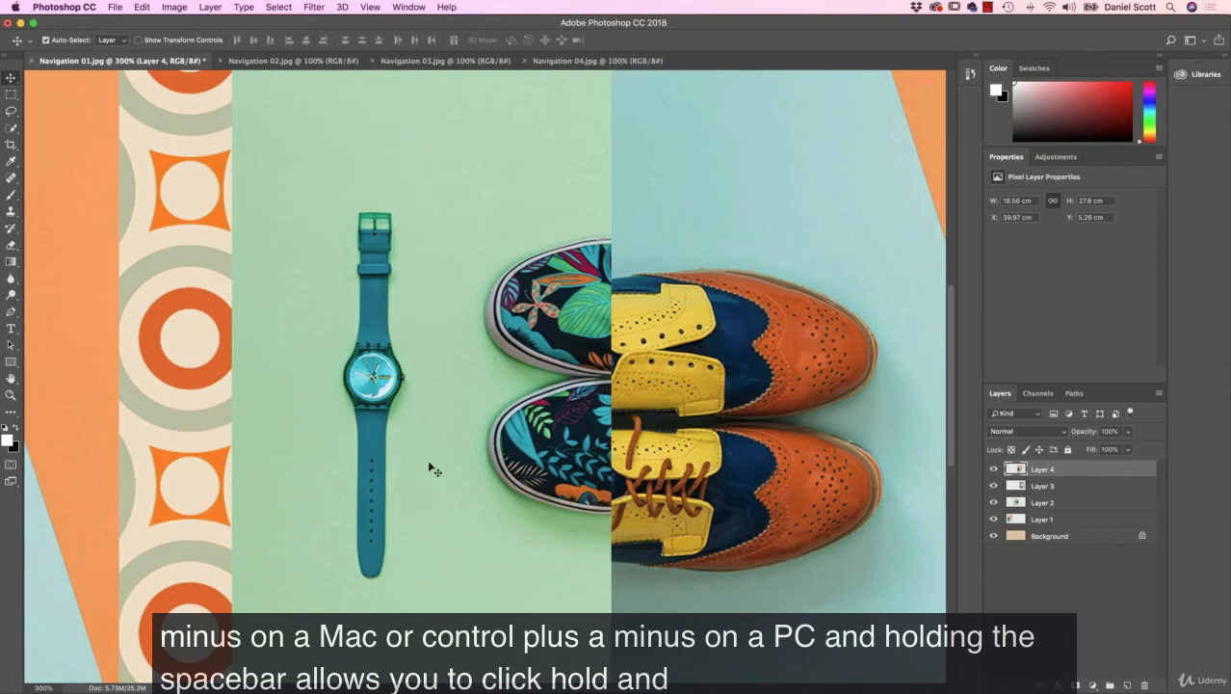
left_click_drag(681, 323, 655, 329)
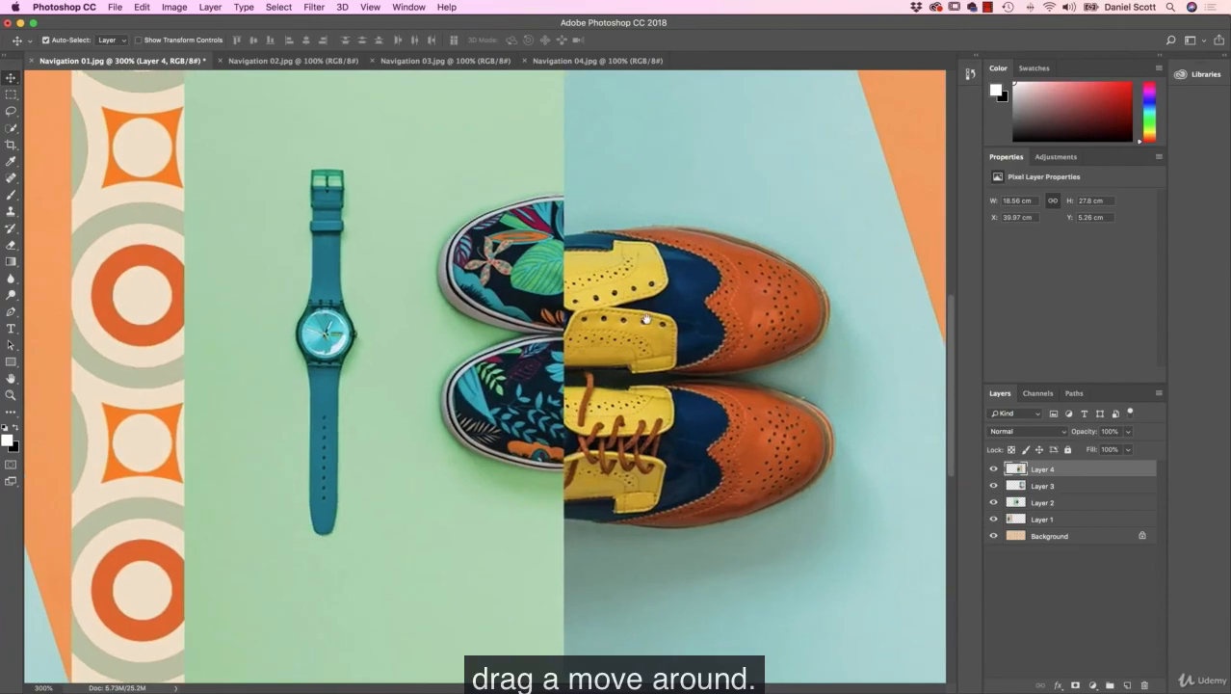